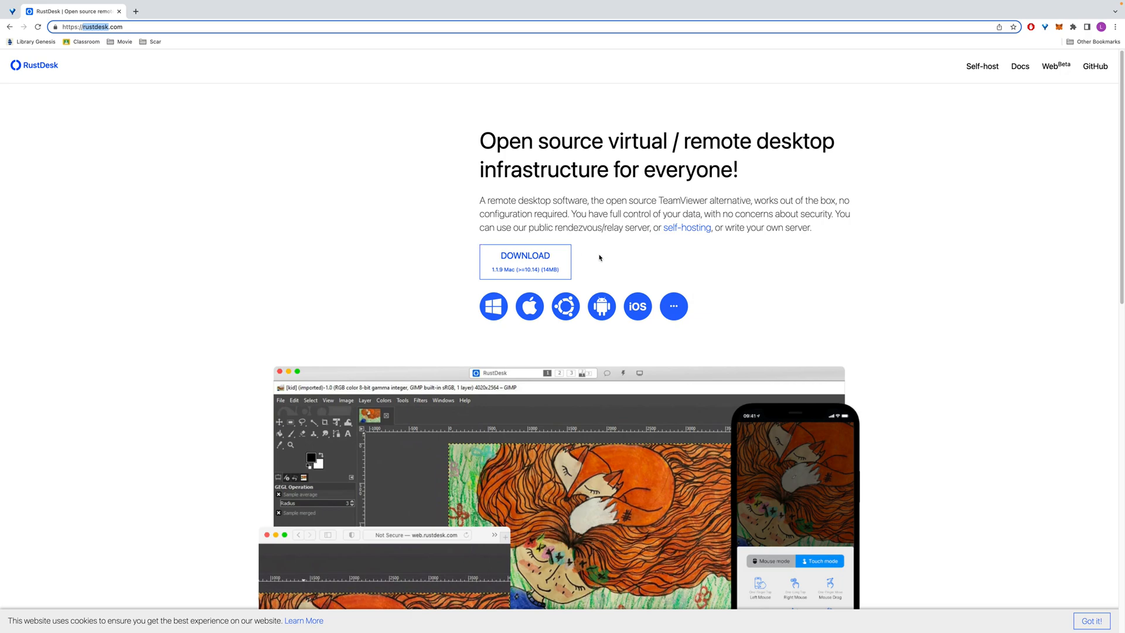
- Download the Mac desktop client from rustdesk.com and go to the Self-host page
triple_click(159, 27)
left_click(543, 254)
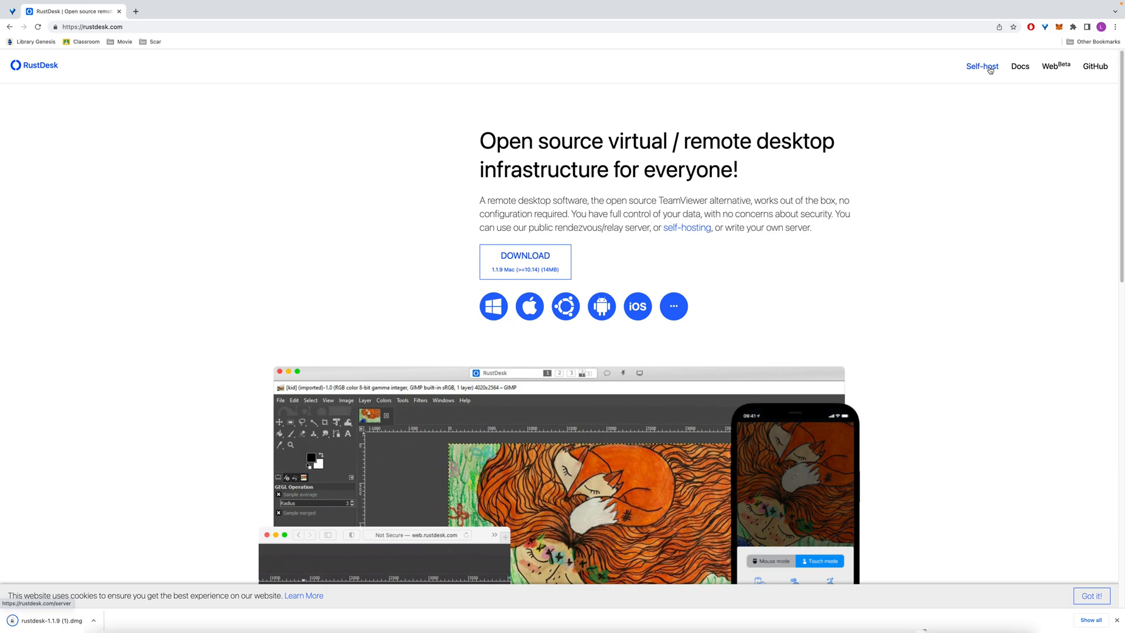
left_click(990, 69)
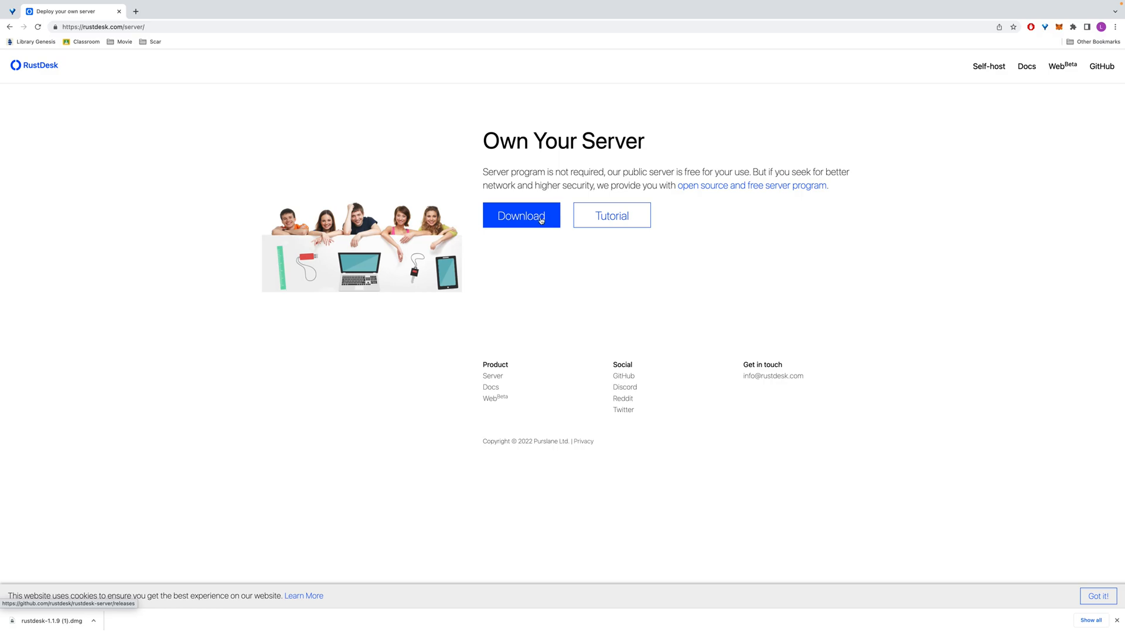
- Open the rustdesk-server GitHub releases and the Self-host tutorial docs in new tabs
left_click(541, 220)
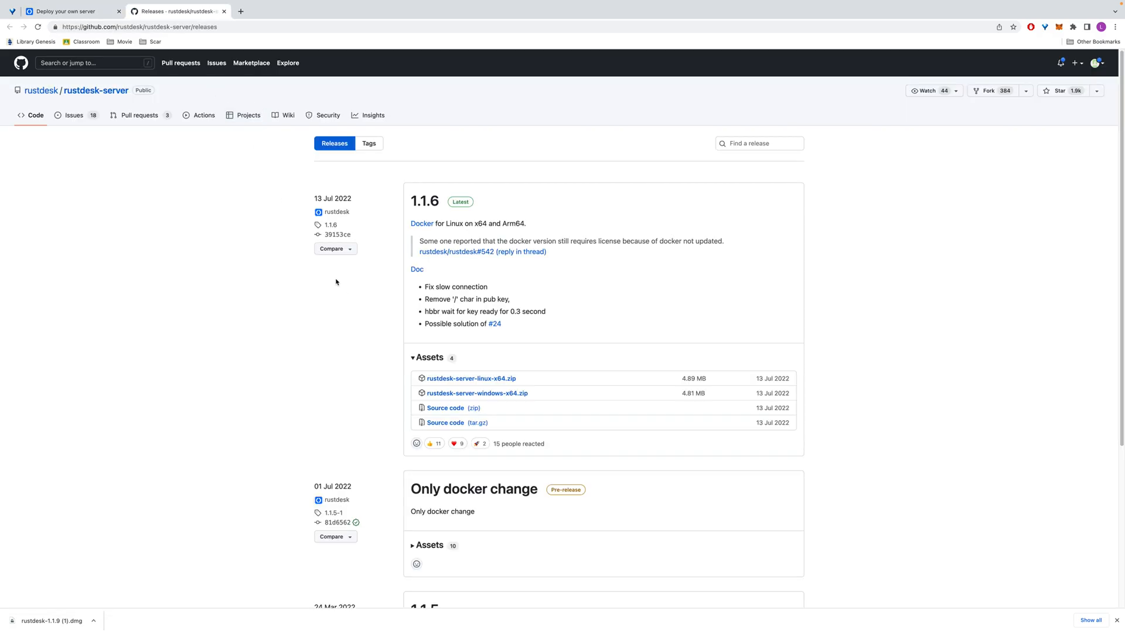
double_click(454, 224)
left_click(62, 12)
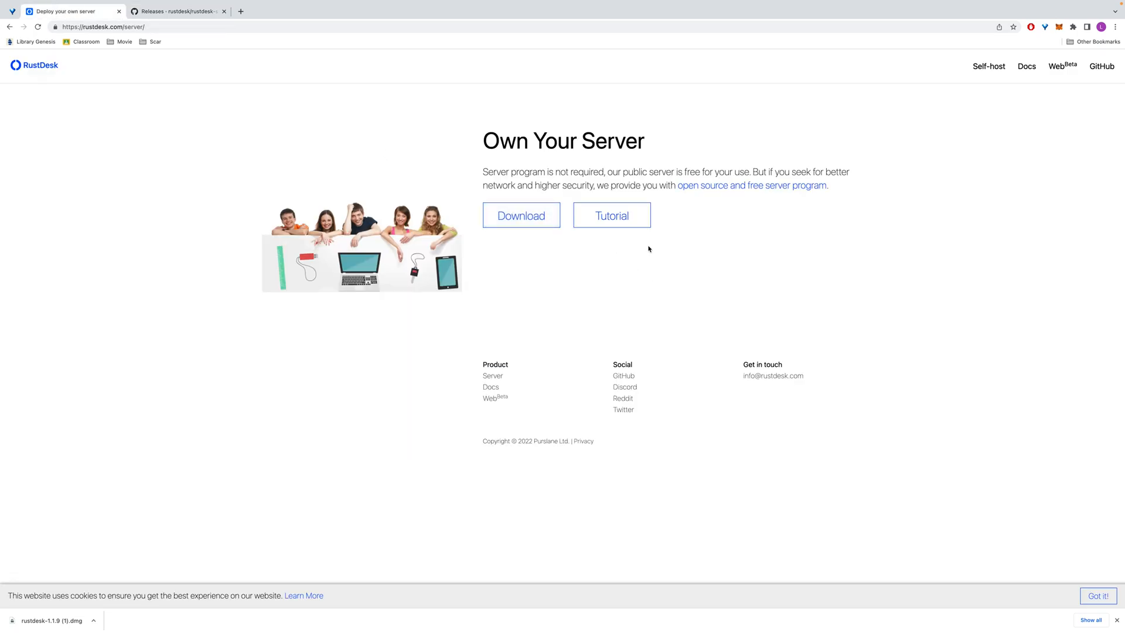
left_click(623, 222)
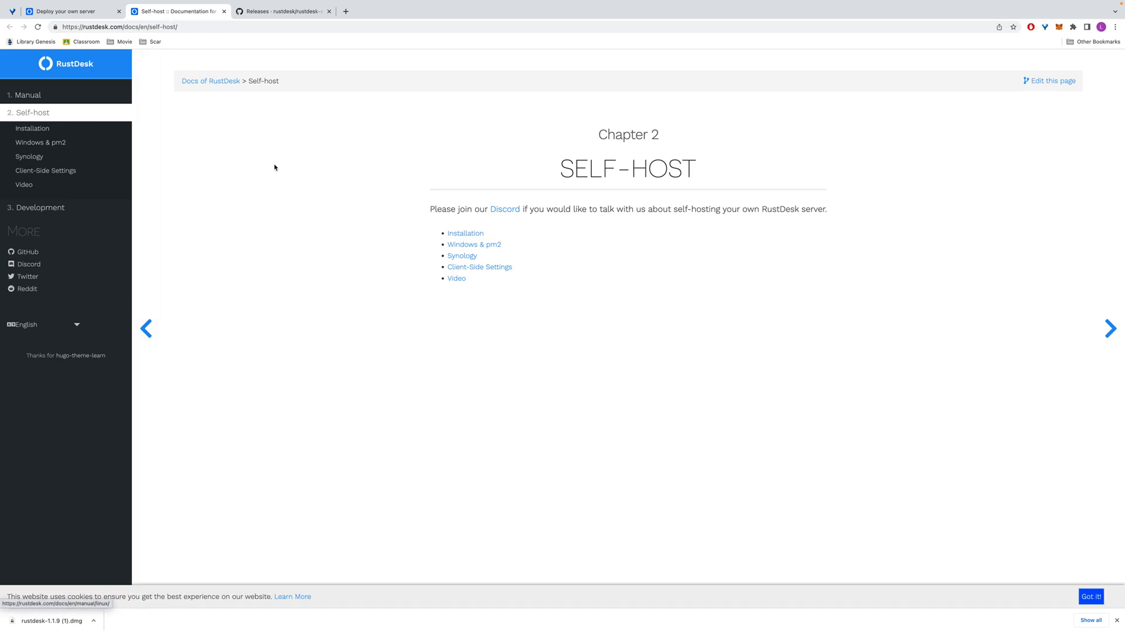
- Go to the Installation docs and check the Linux/amd64 and arm64v8 compose headings
left_click(31, 130)
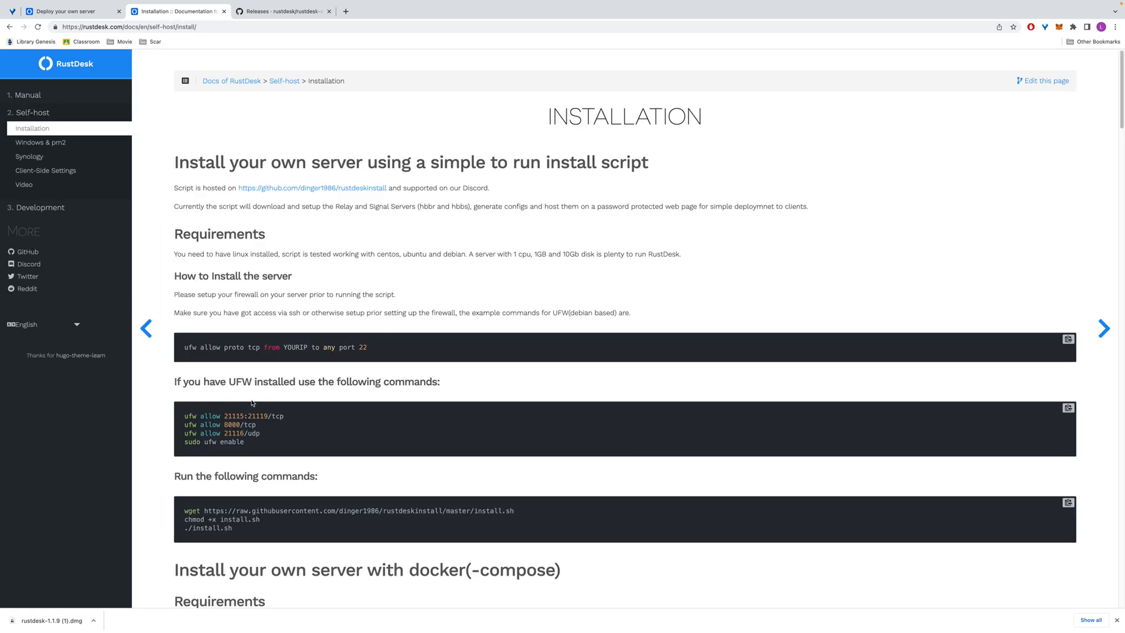
scroll(253, 403, "down", 5)
scroll(238, 198, "down", 5)
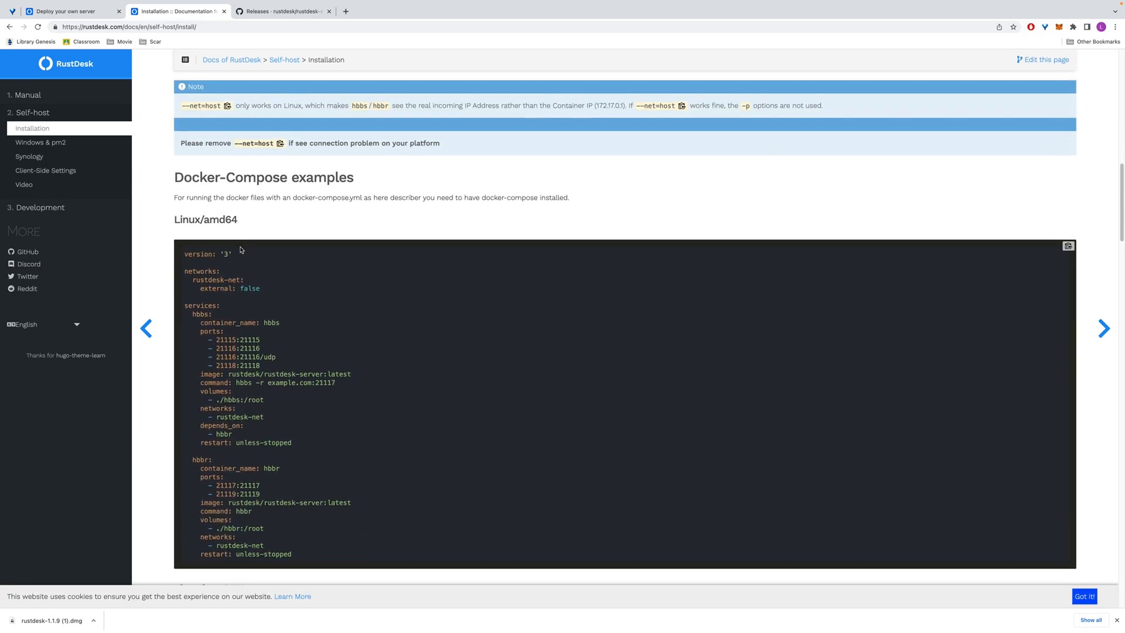
triple_click(209, 208)
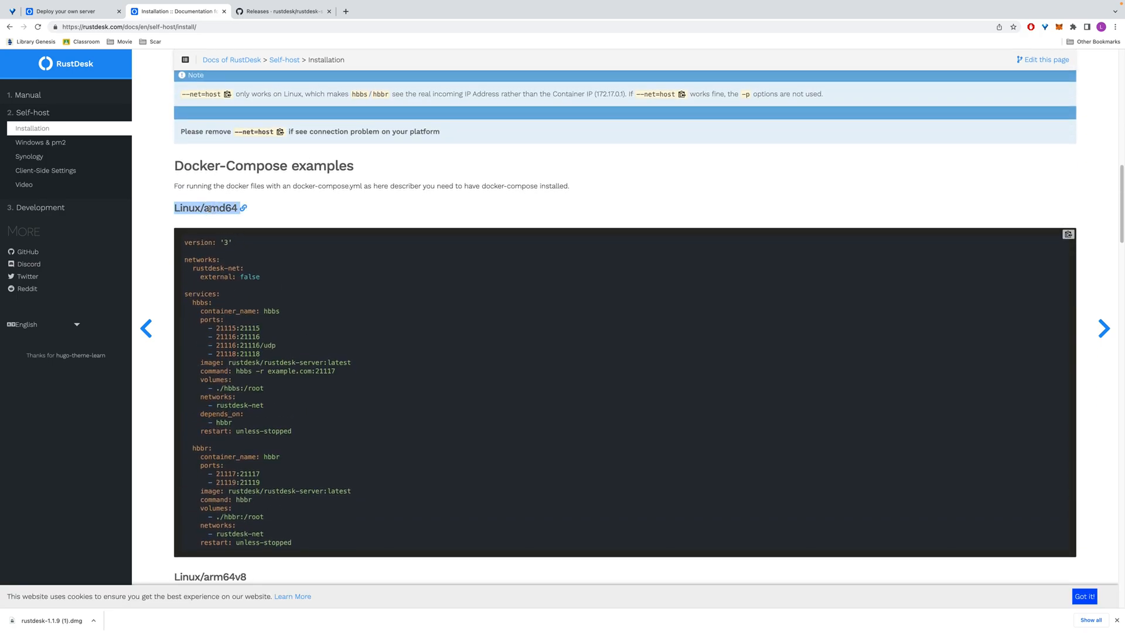
double_click(222, 208)
mouse_move(222, 209)
left_mouse_down()
mouse_move(192, 209)
mouse_move(233, 206)
left_mouse_up()
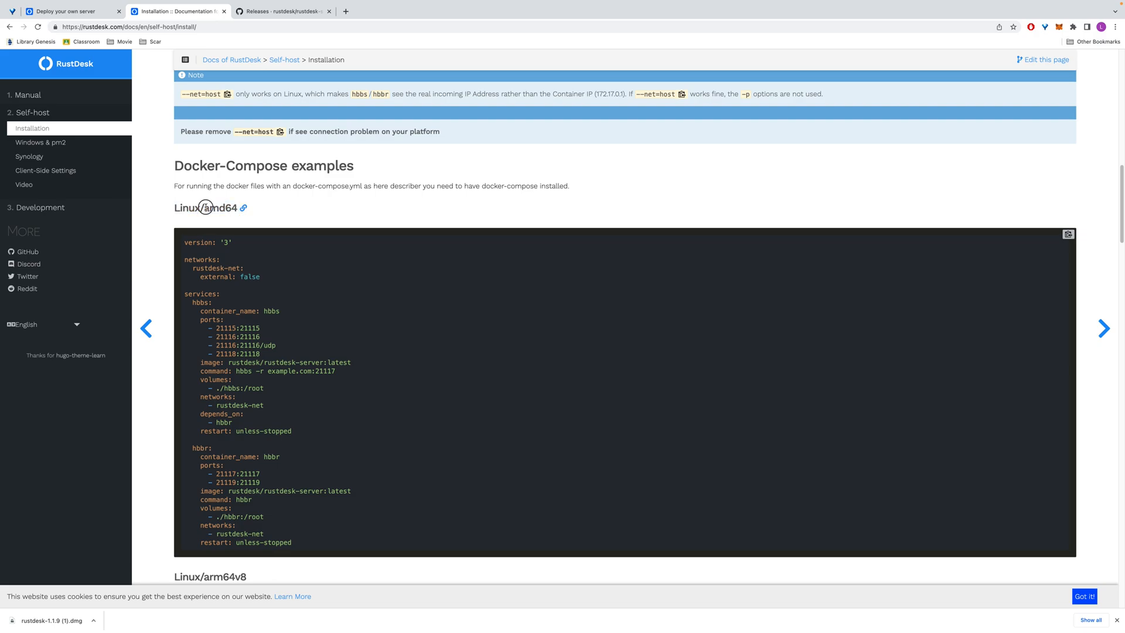
scroll(233, 206, "down", 2)
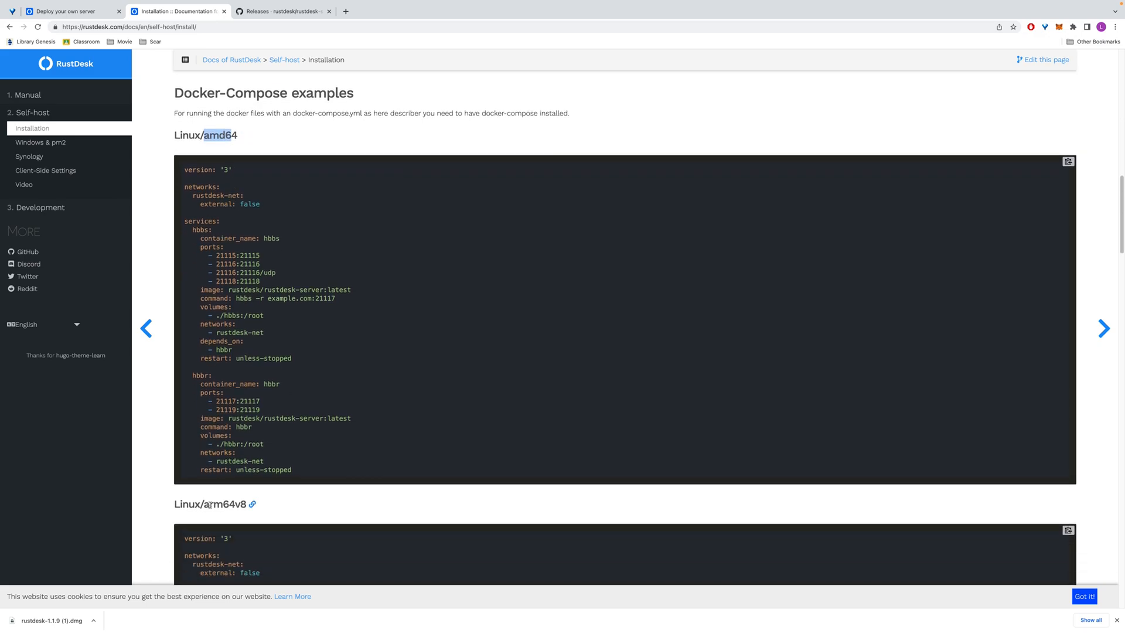
mouse_move(208, 504)
left_mouse_down()
mouse_move(244, 504)
mouse_move(224, 504)
left_mouse_up()
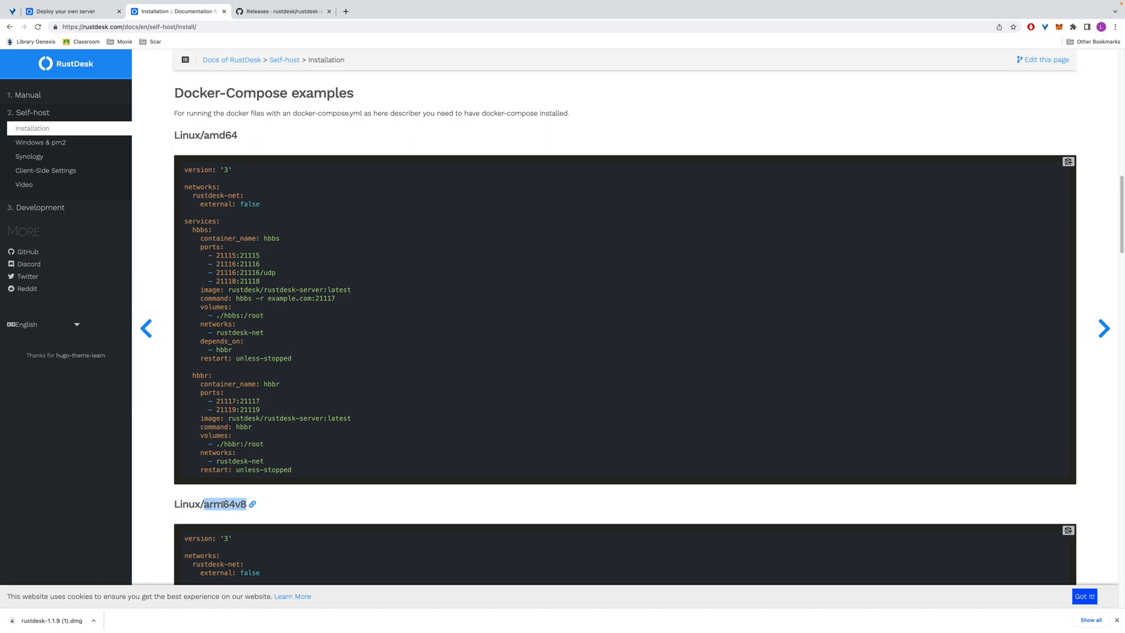
scroll(290, 339, "down", 2)
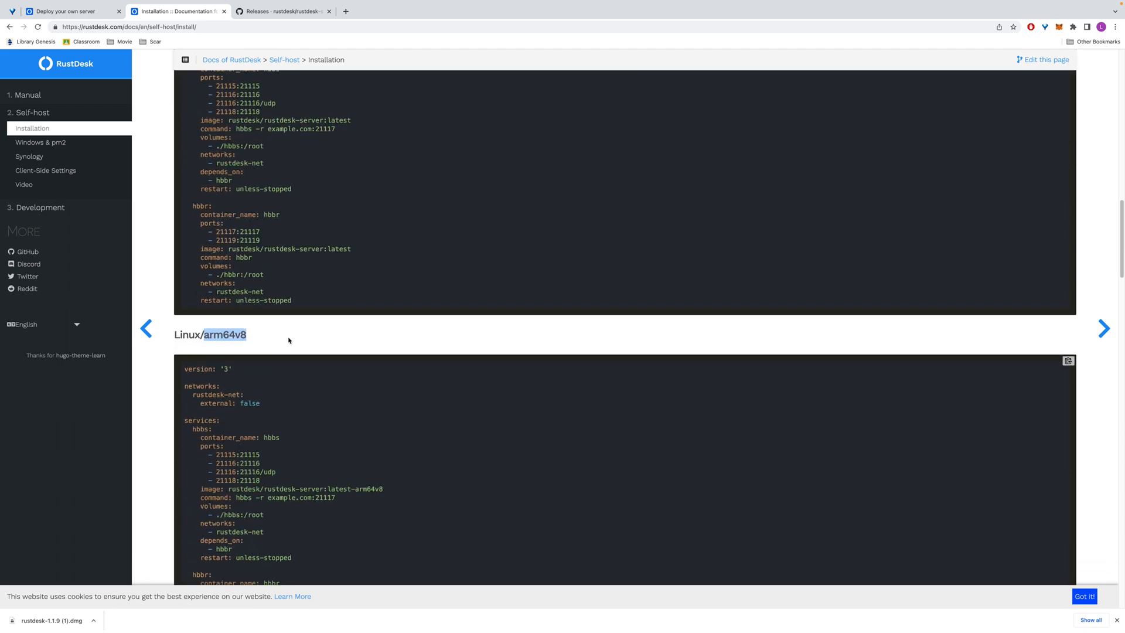
scroll(289, 339, "up", 2)
- Copy the Linux/amd64 docker-compose example to the clipboard
left_click_drag(311, 484, 162, 183)
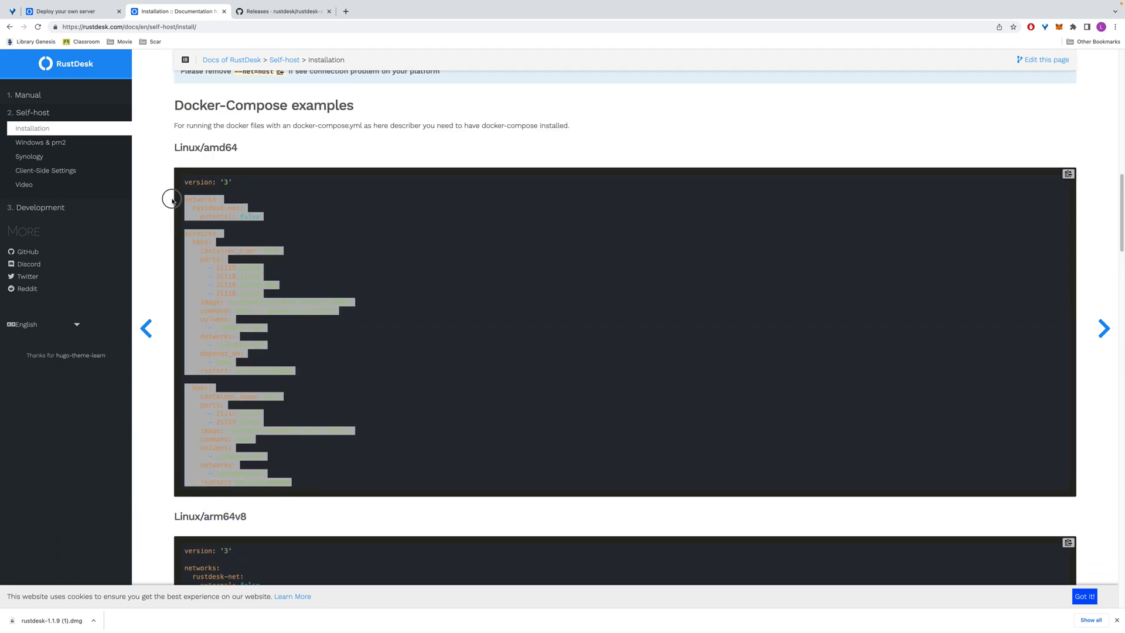
left_click(456, 276)
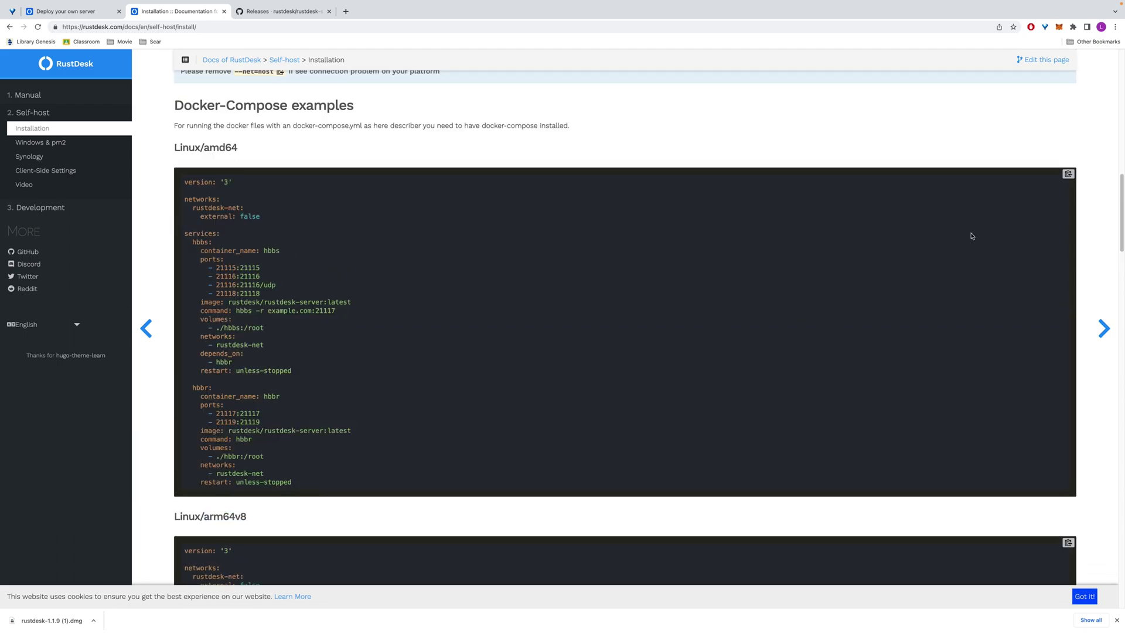
left_click(1067, 175)
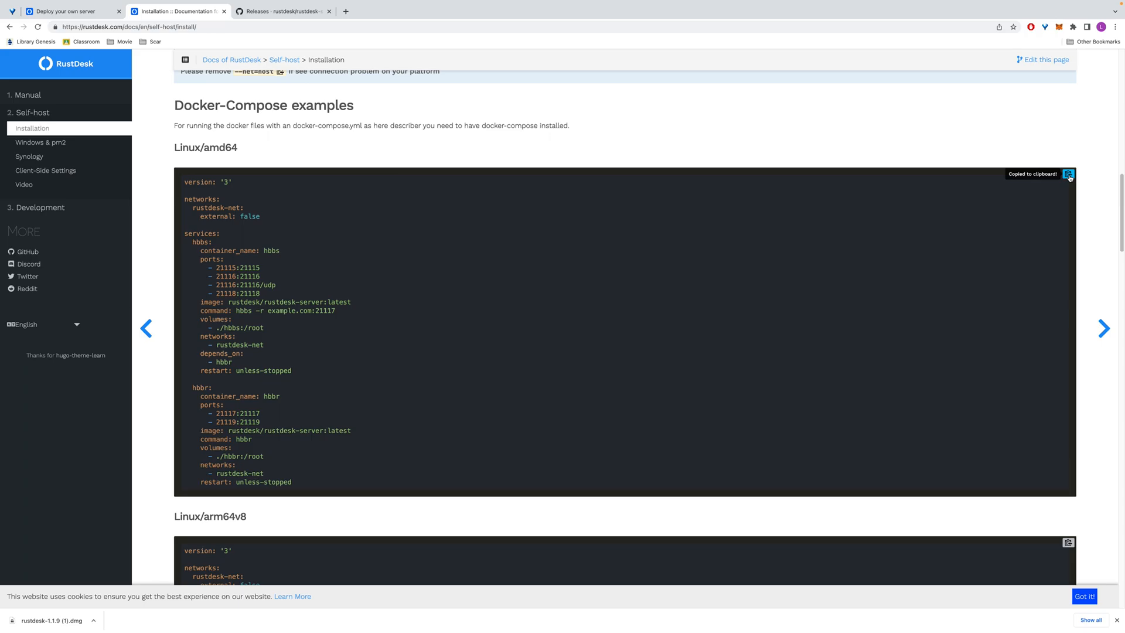
- Create a desktop folder named rustdesk-tutorial
key("ctrl+Left")
right_click(745, 220)
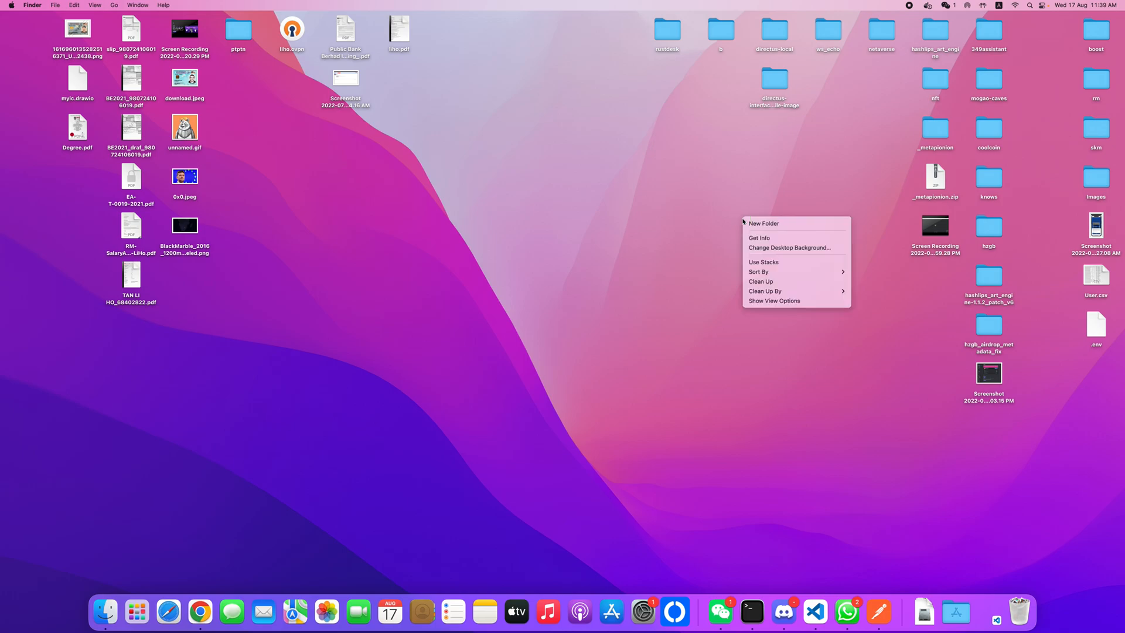
left_click(754, 225)
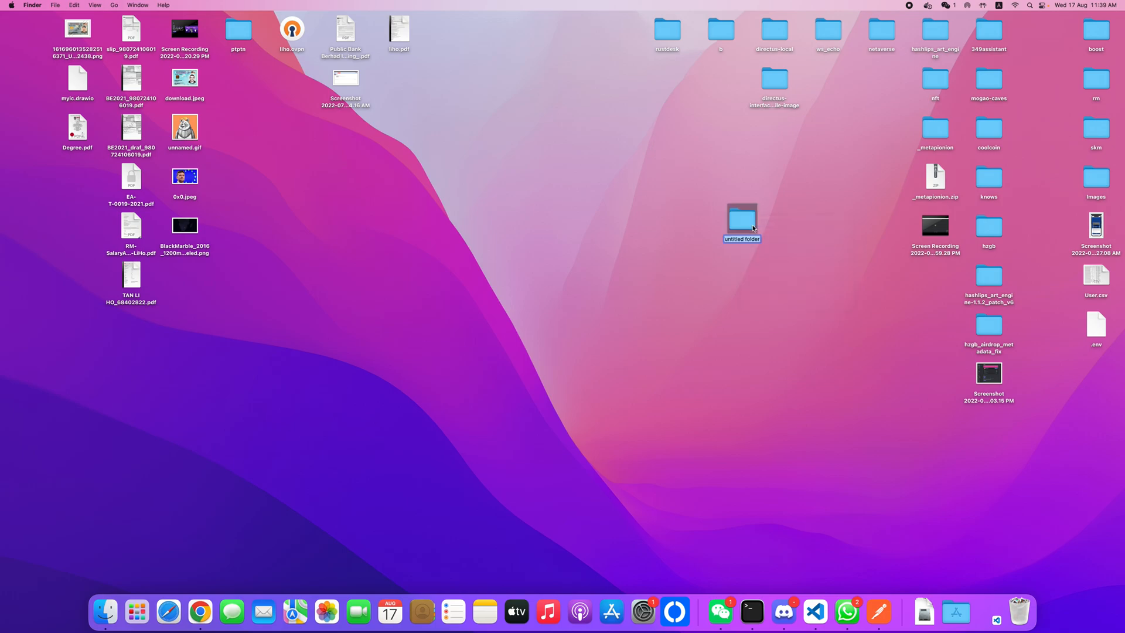
type("rust")
type("desk")
type("-tutorial")
key("Return")
- Bring up the Docker Desktop dashboard from the menu-bar icon
left_click(927, 5)
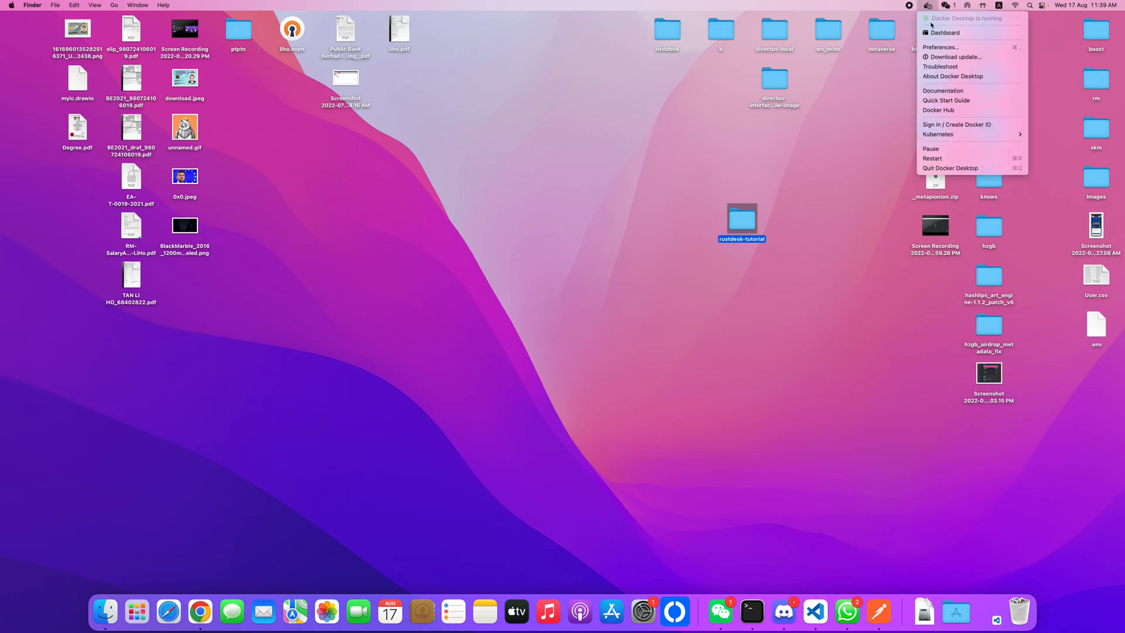
left_click(932, 32)
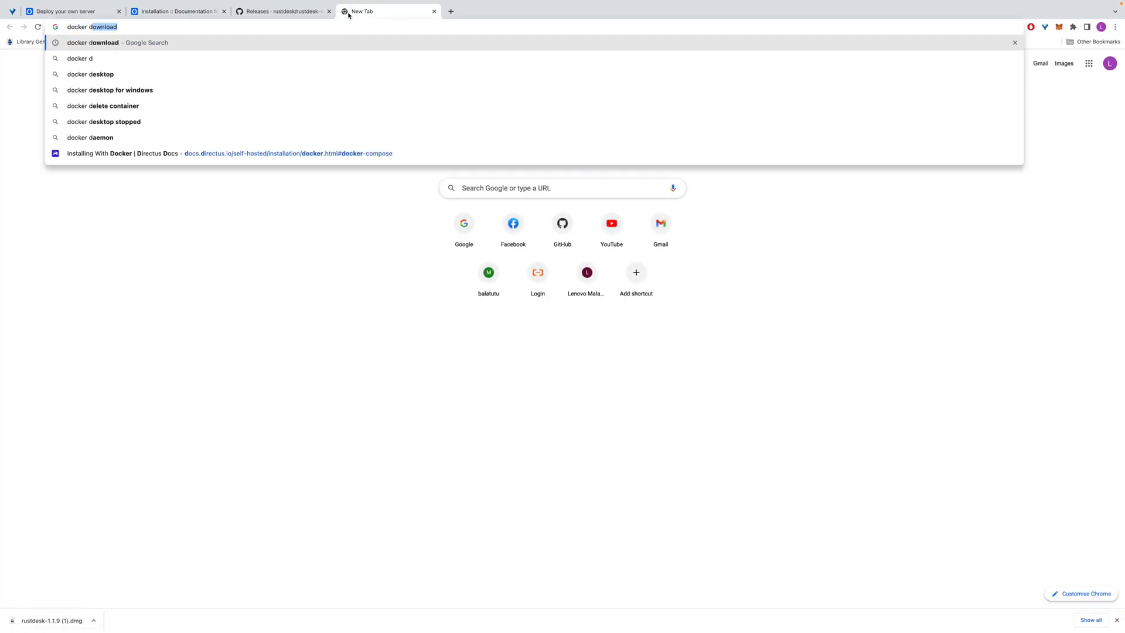
type("esk")
- Search for Docker Desktop and review the Install Docker Desktop on Mac docs page
key("Return")
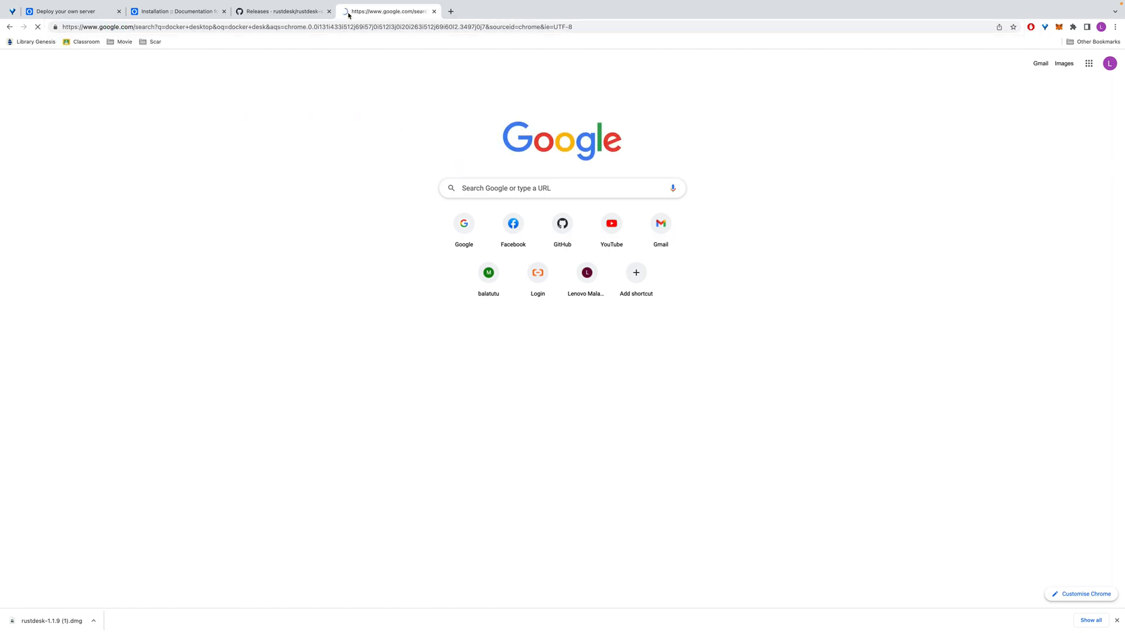
left_click(137, 211)
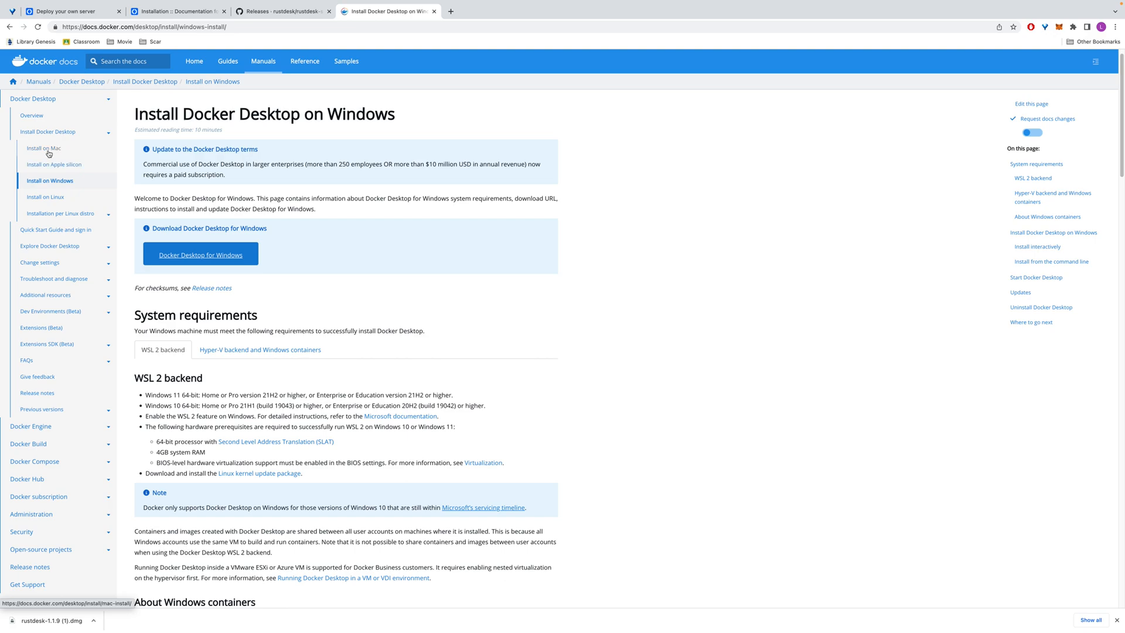
left_click(58, 150)
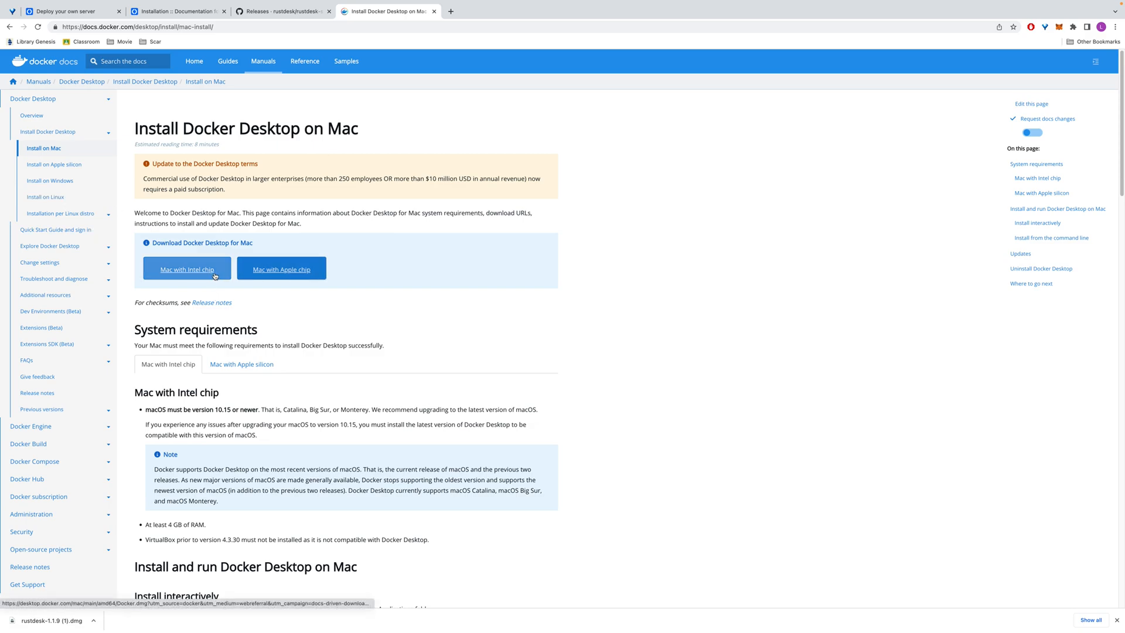
left_click(450, 12)
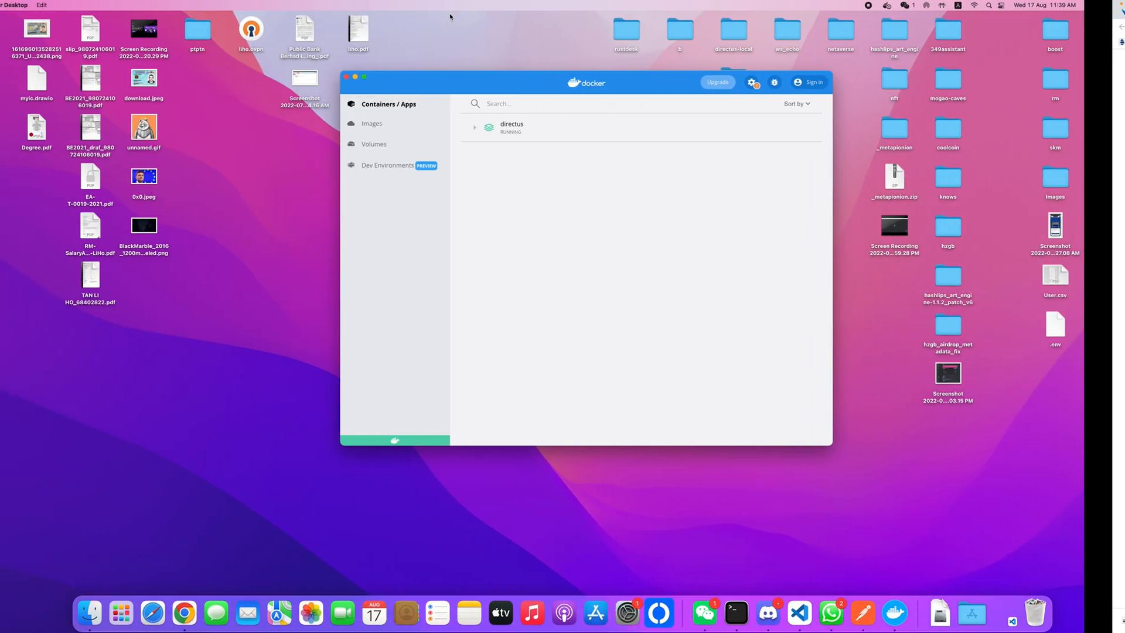
- Check Compose tools in Terminal: Docker Compose v2.3.3 and docker-compose 1.29.2
left_click(737, 611)
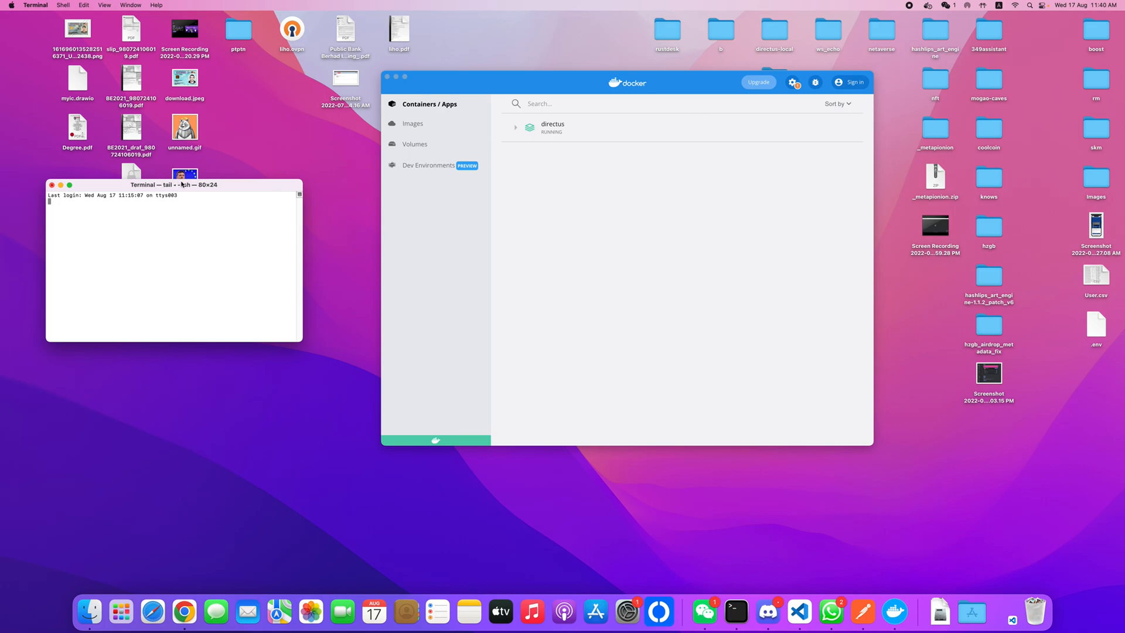
left_click_drag(182, 185, 260, 309)
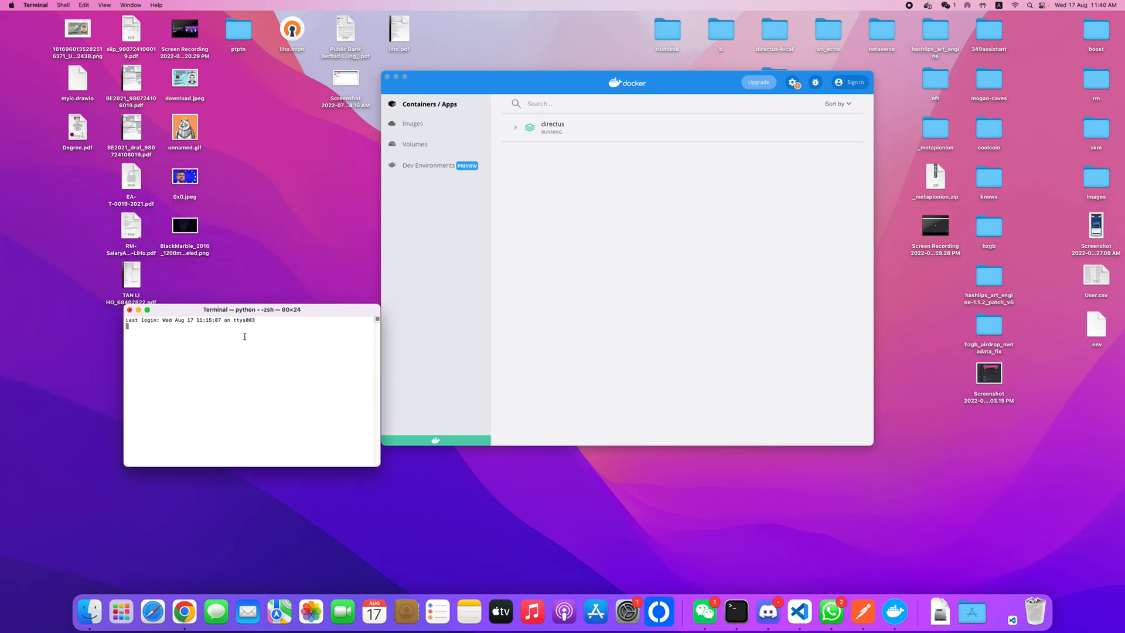
type("docker ")
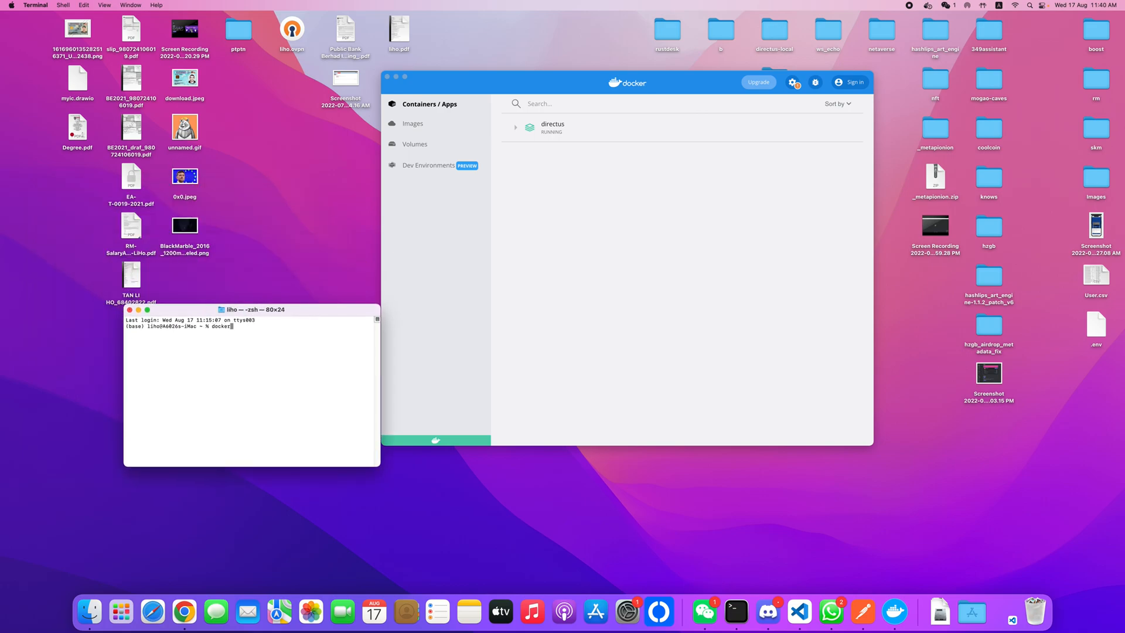
type("compos")
type("e")
type(" version")
key("Return")
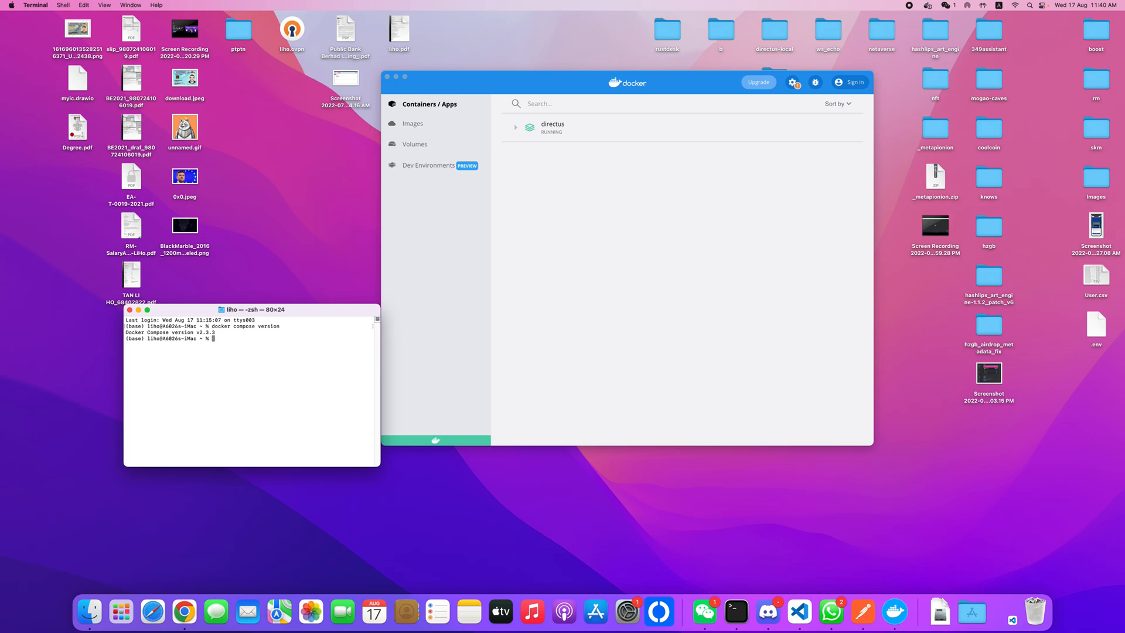
type("docker-")
type("compose ")
type("version")
key("Return")
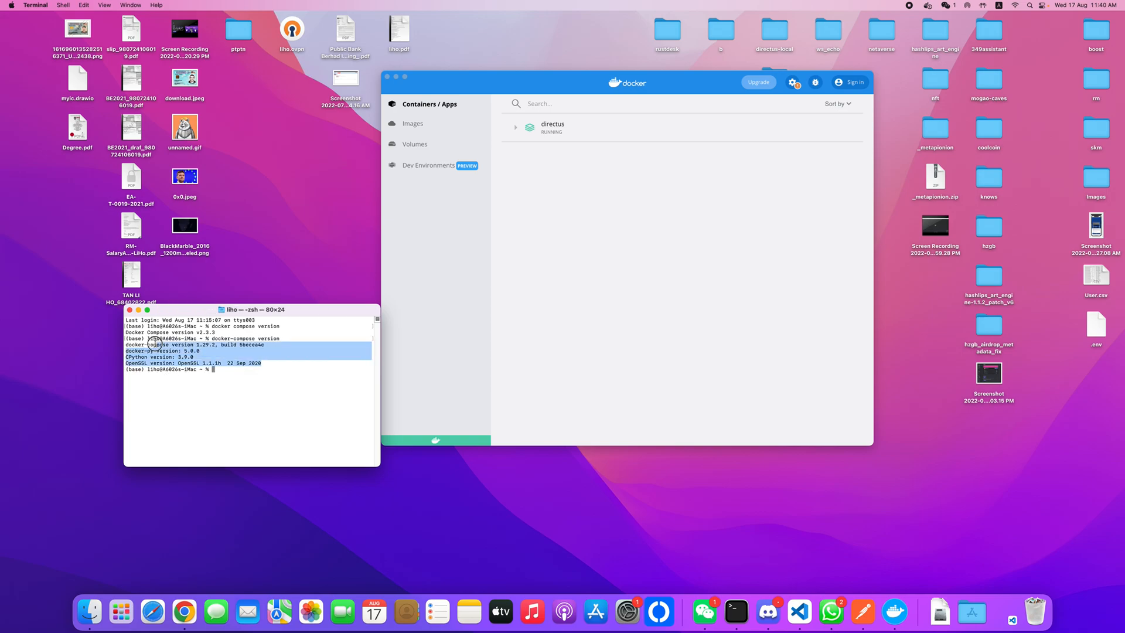
left_click_drag(272, 365, 123, 333)
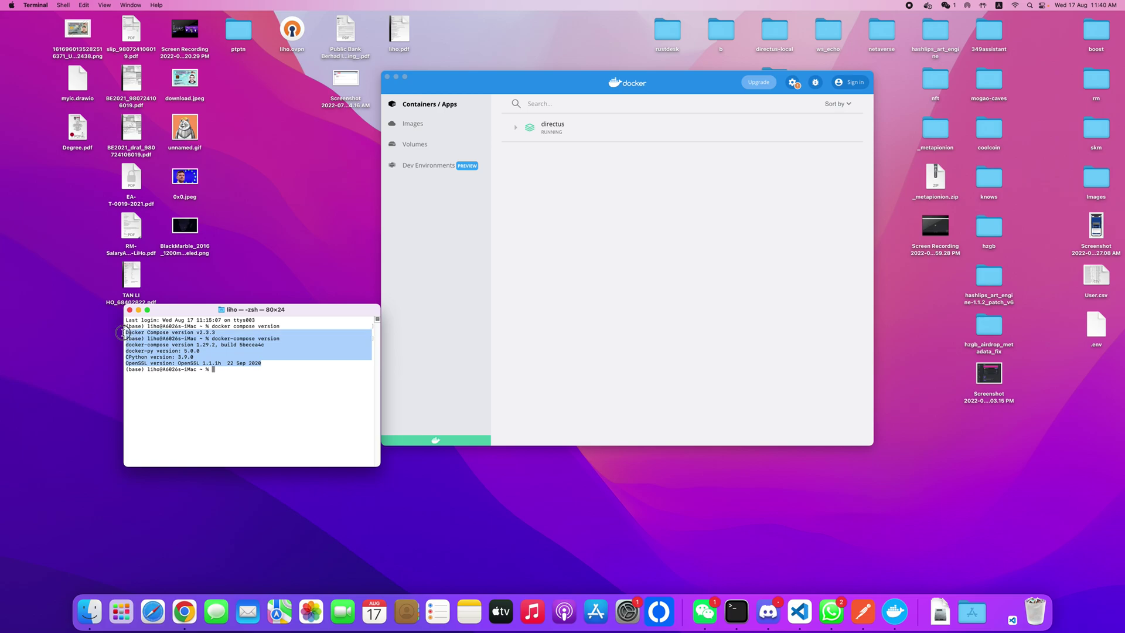
left_click(200, 333)
double_click(219, 327)
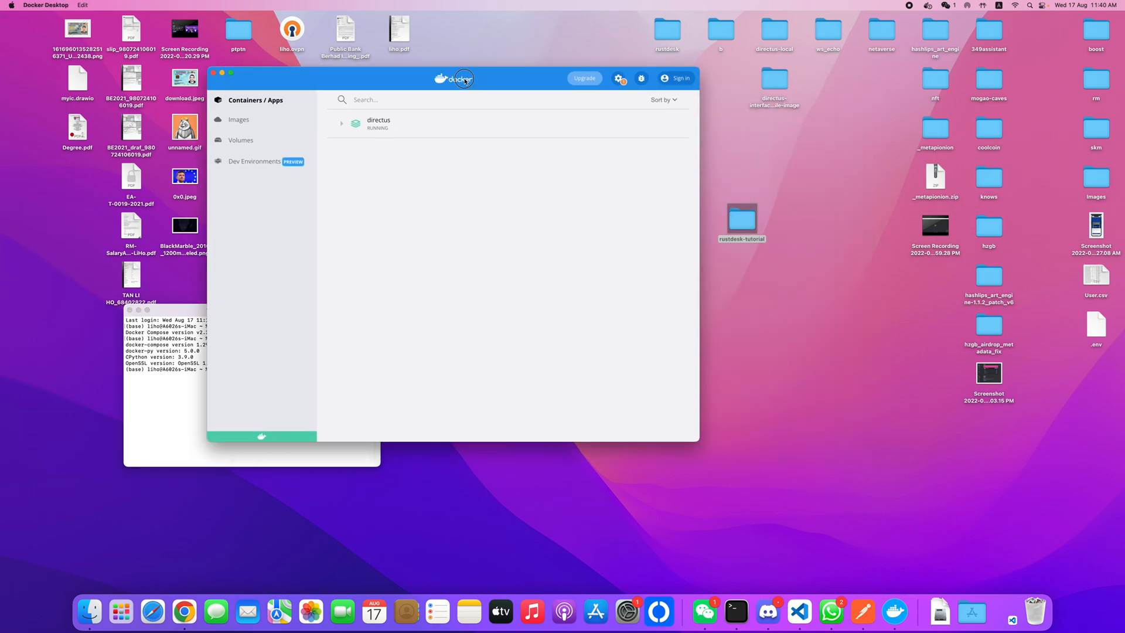
- Arrange windows and open the rustdesk-tutorial folder in Visual Studio Code
left_click_drag(669, 82, 410, 73)
left_click_drag(742, 220, 774, 314)
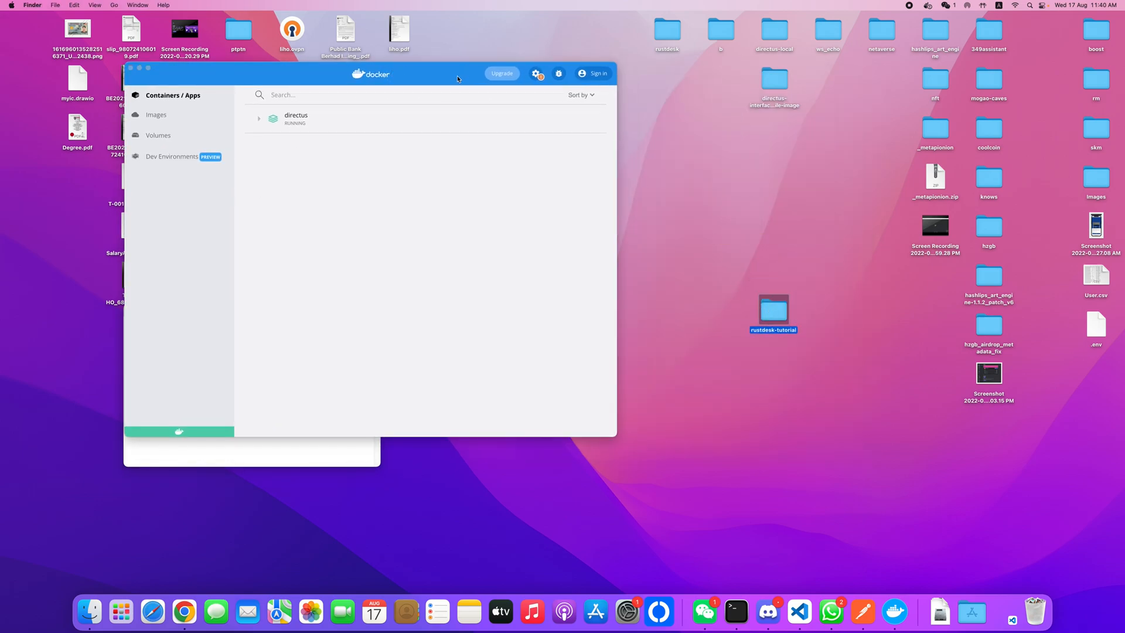
left_click_drag(457, 79, 584, 69)
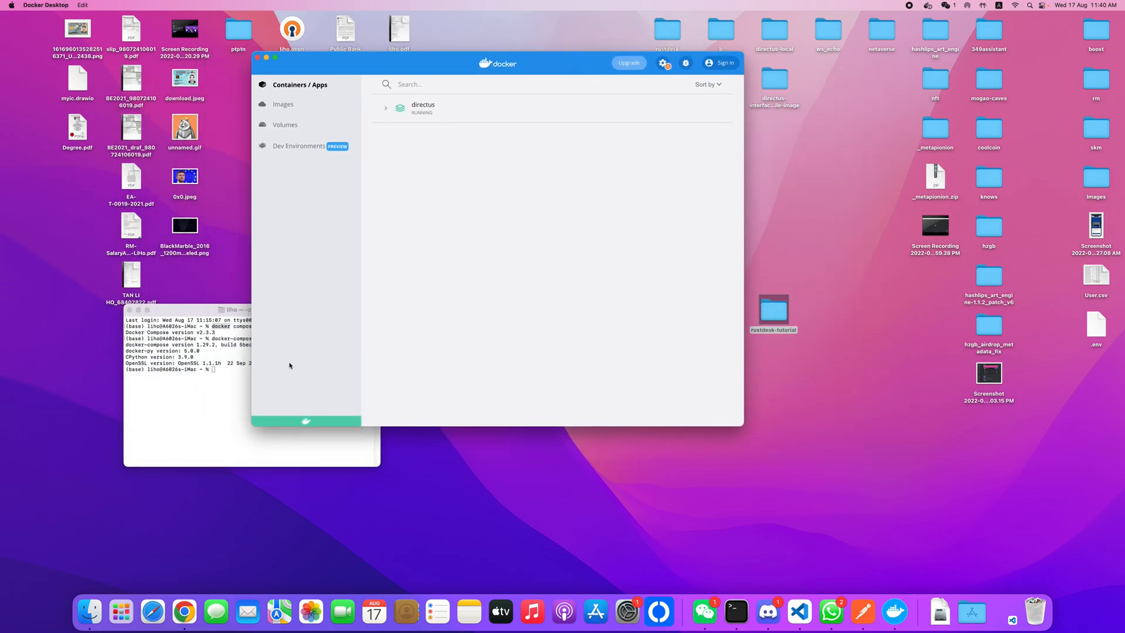
left_click(213, 370)
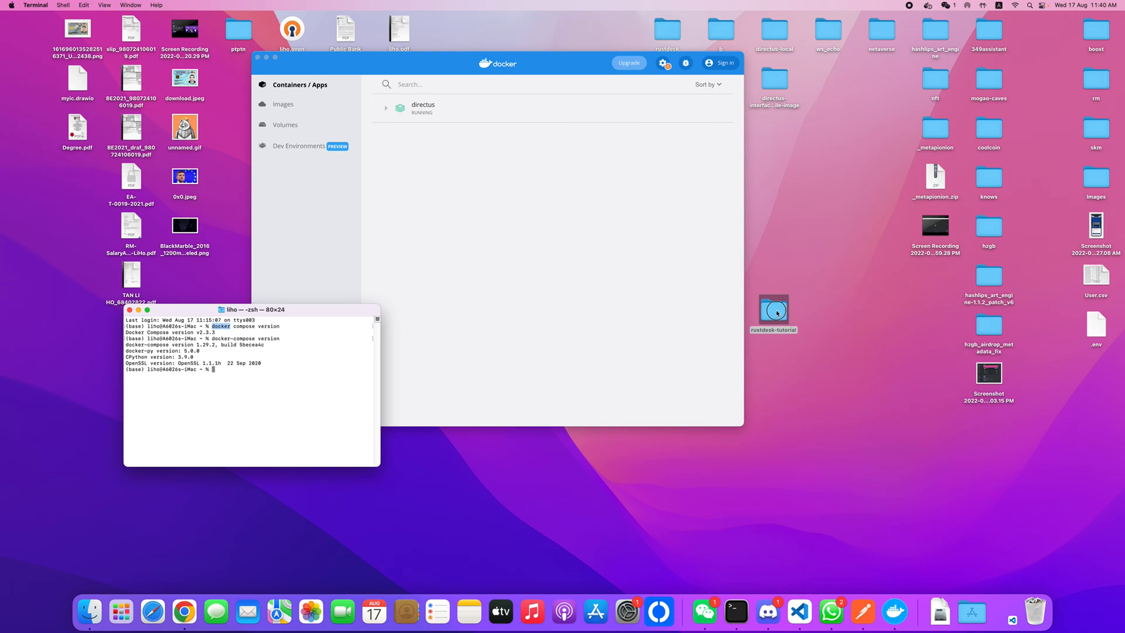
left_click_drag(777, 315, 791, 608)
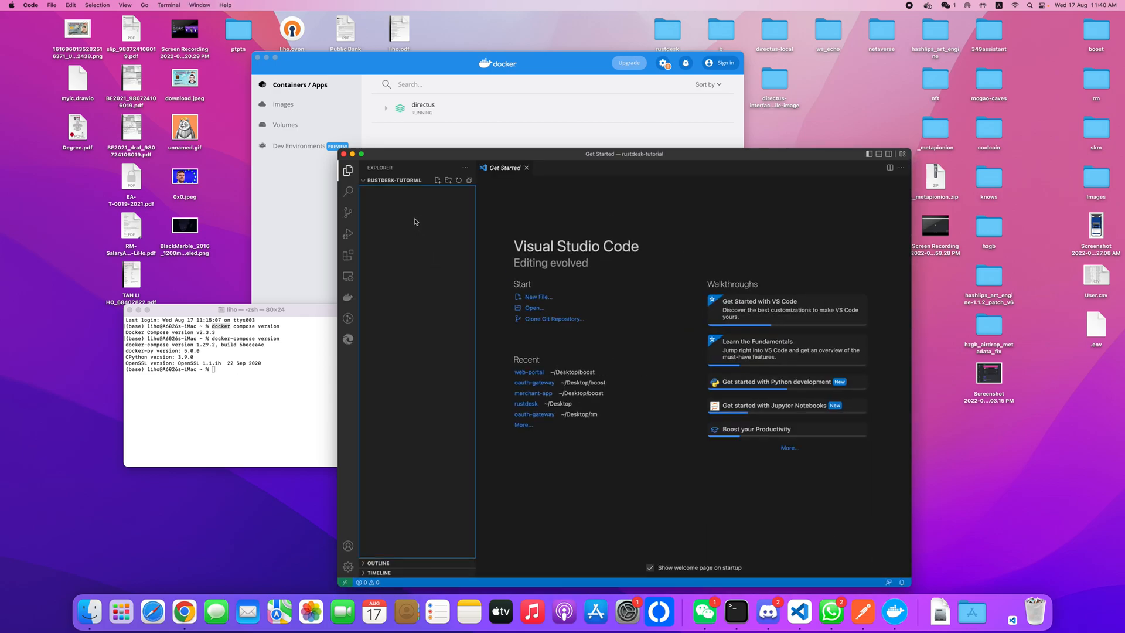
- Create docker-compose.yml holding the pasted RustDesk hbbs and hbbr services
left_click(438, 181)
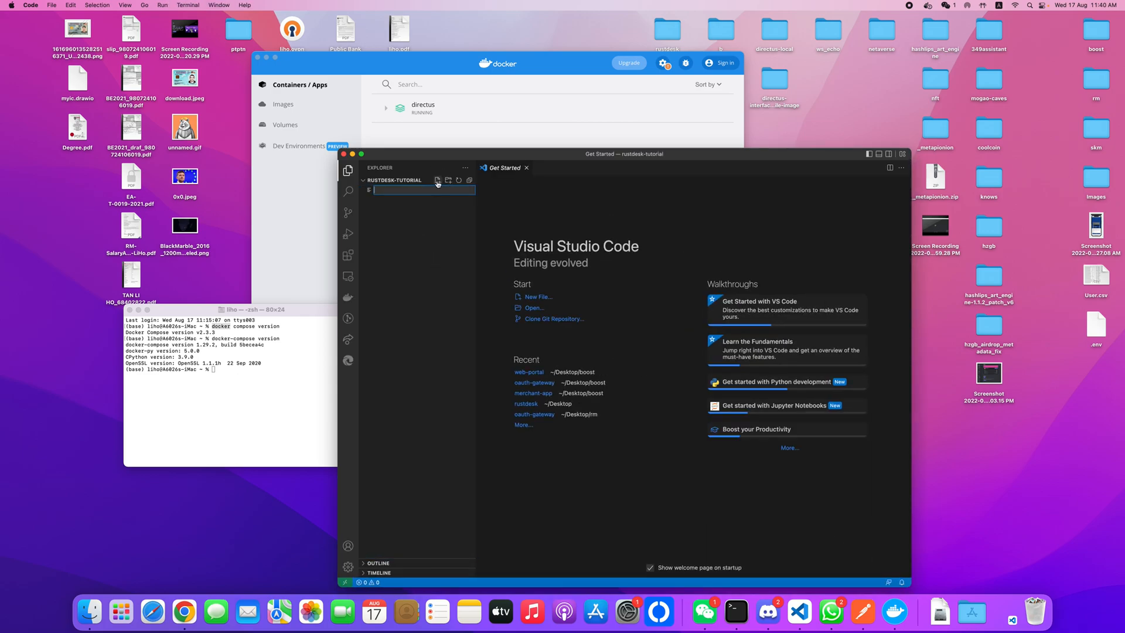
type("docker-co")
type("mpose.")
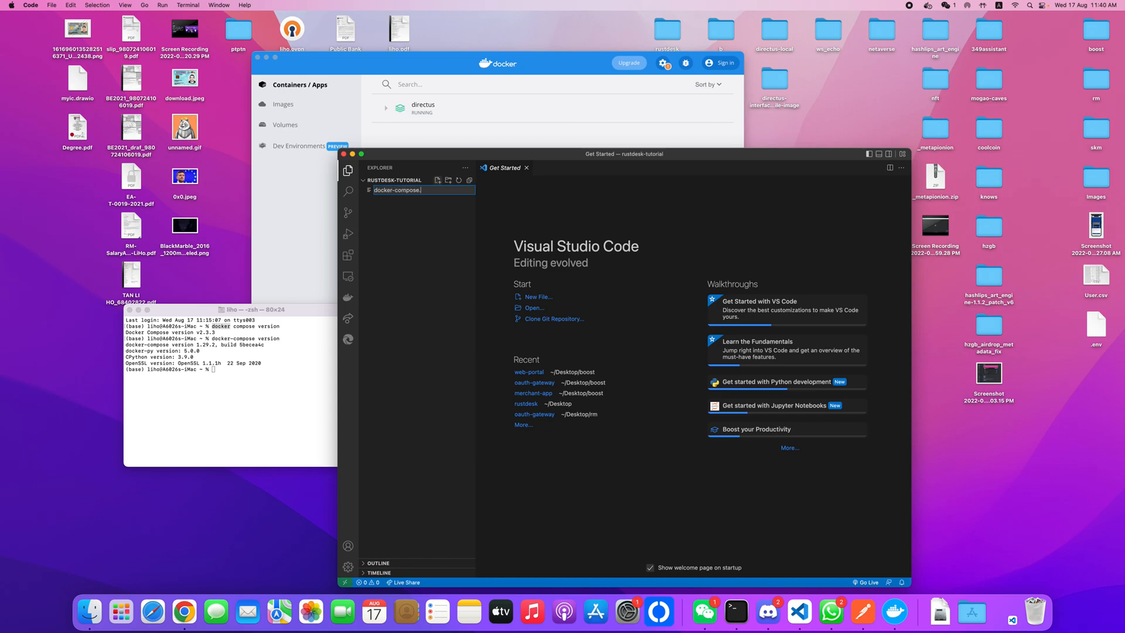
type("yml")
key("Return")
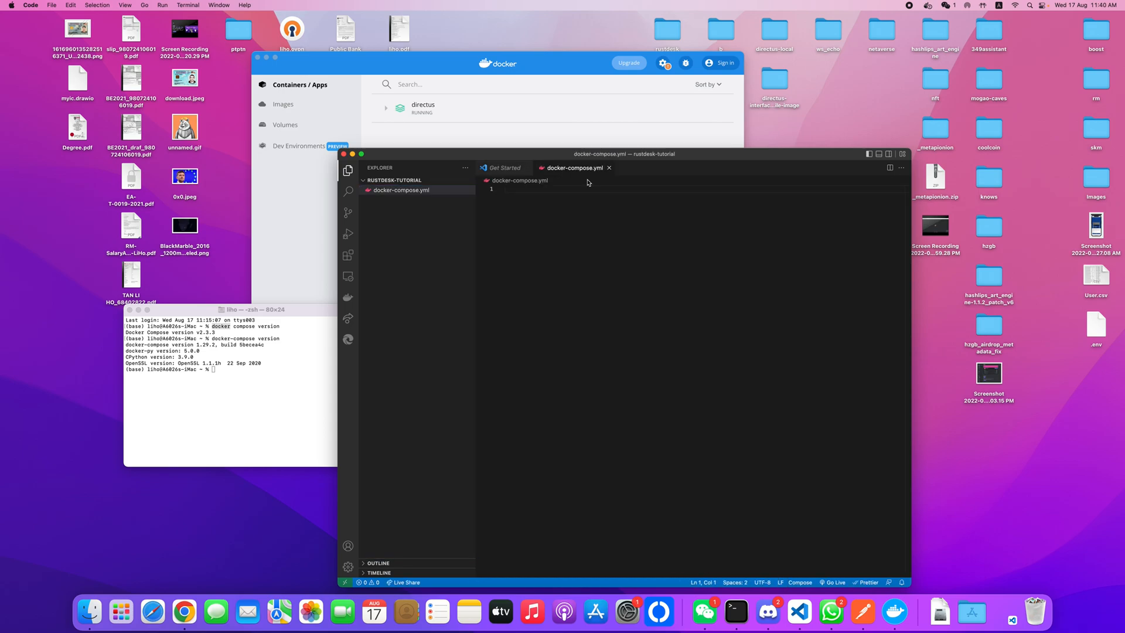
type("version: '3'  networks:   rustdesk-net:     external: false  services:   hbbs:     container_name: hbbs     ports:       - 21115:21115       - 21116:21116       - 21116:21116/udp       - 21118:21118     image: rustdesk/rustdesk-server:latest     command: hbbs -r example.com:21117     volumes:       - ./hbbs:/root     networks:       - rustdesk-net     depends_on:       - hbbr     restart: unless-stopped    hbbr:     container_name: hbbr     ports:       - 21117:21117       - 21119:21119     image: rustdesk/rustdesk-server:latest     command: hbbr     volumes:       - ./hbbr:/root     networks:       - rustdesk-net     restart: unless-stopped")
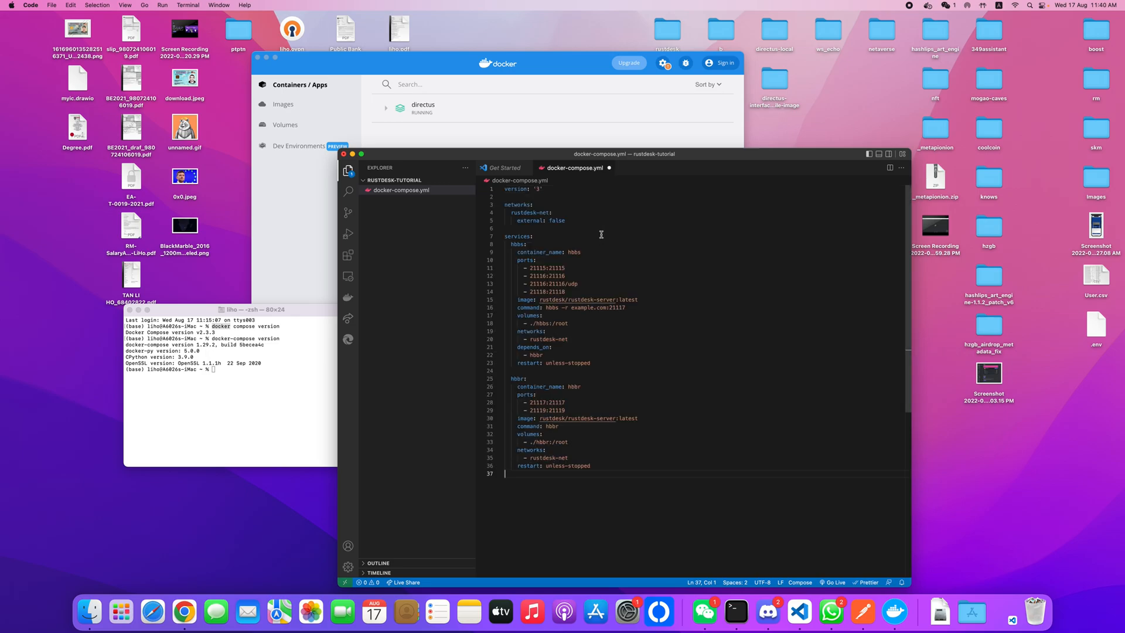
key("ctrl+Right")
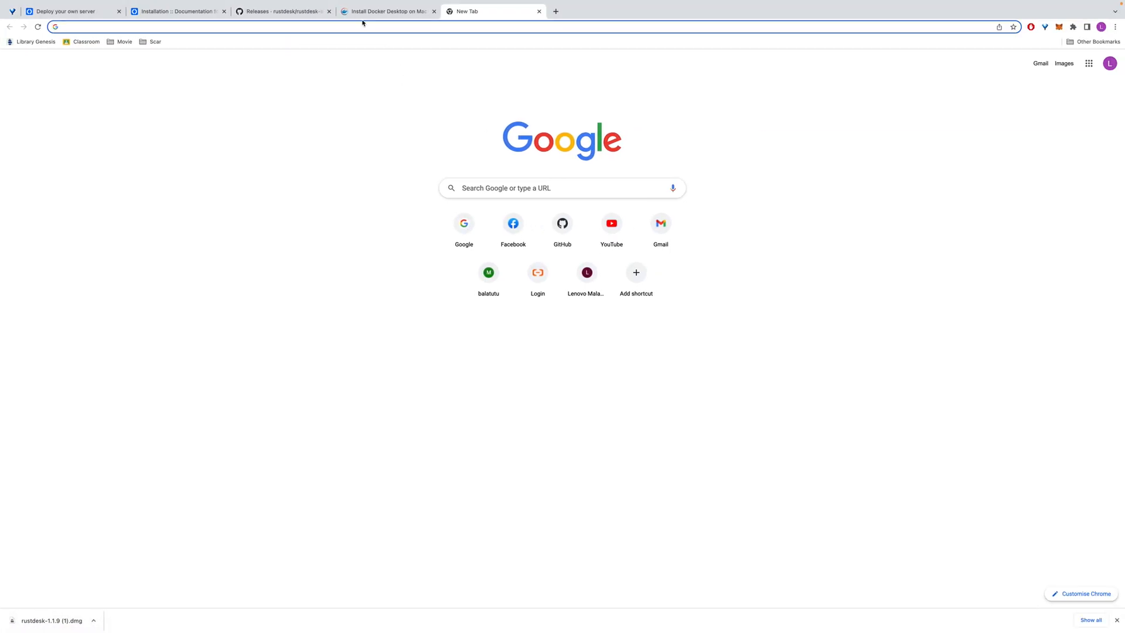
left_click(168, 11)
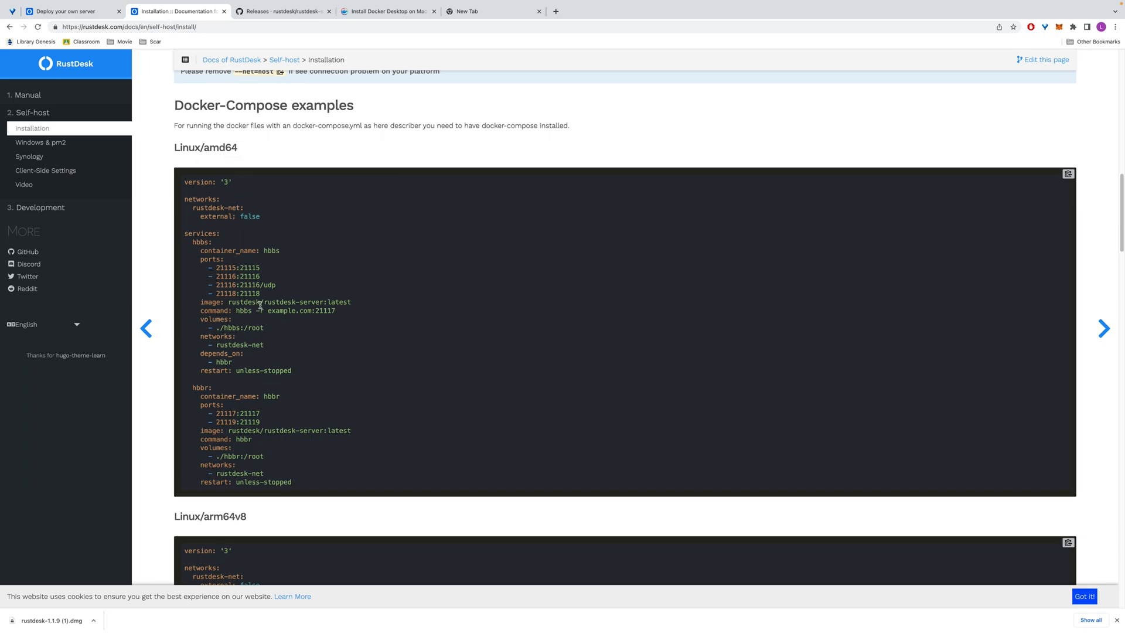
key("ctrl+Left")
- Replace example.com in the hbbs command with 127.0.0.1
left_click(641, 355)
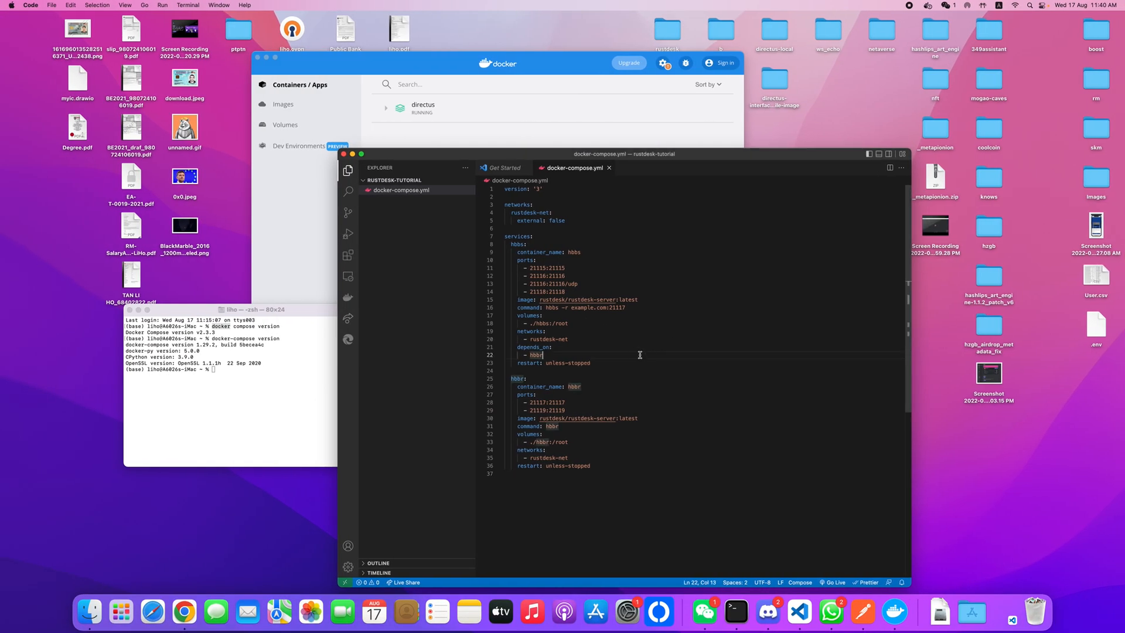
double_click(580, 308)
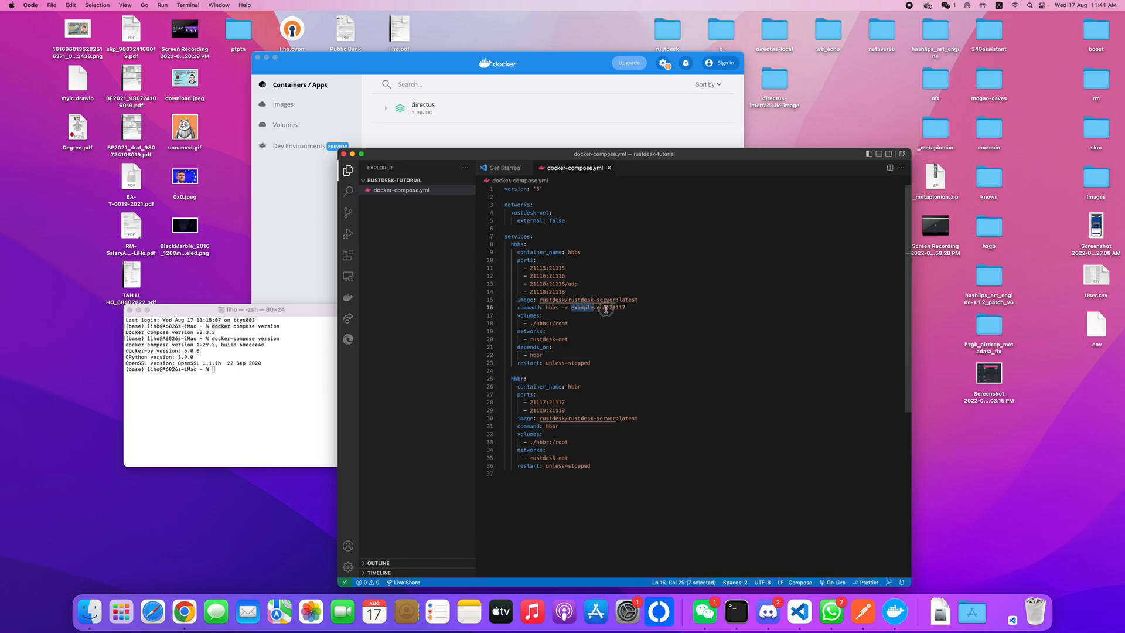
left_click_drag(605, 308, 608, 309)
key("super+f")
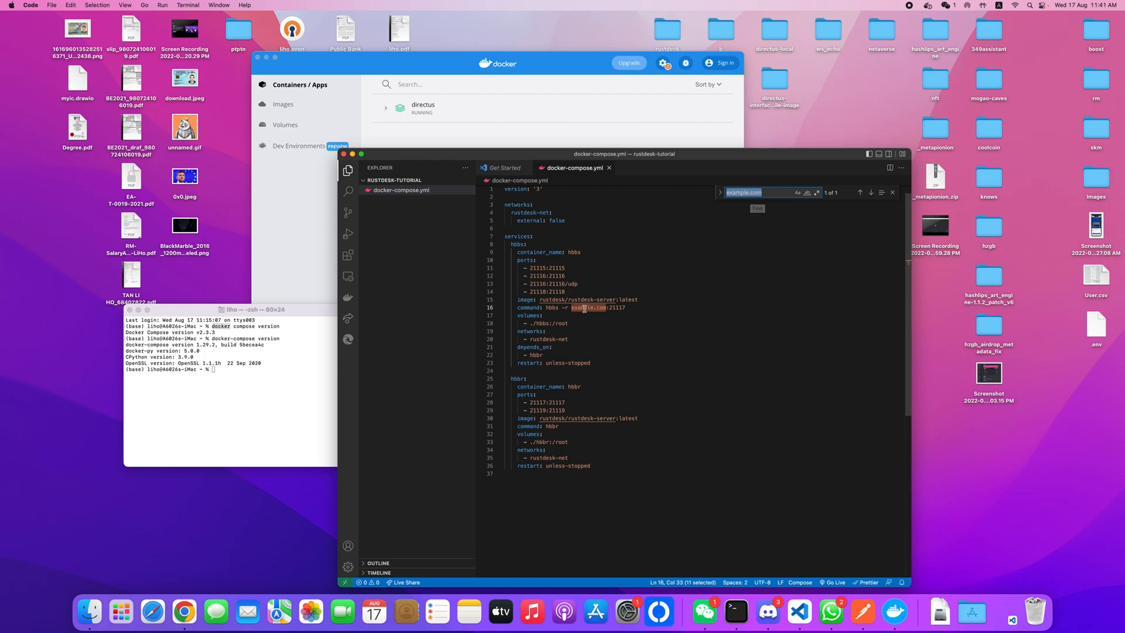
left_click_drag(572, 307, 609, 307)
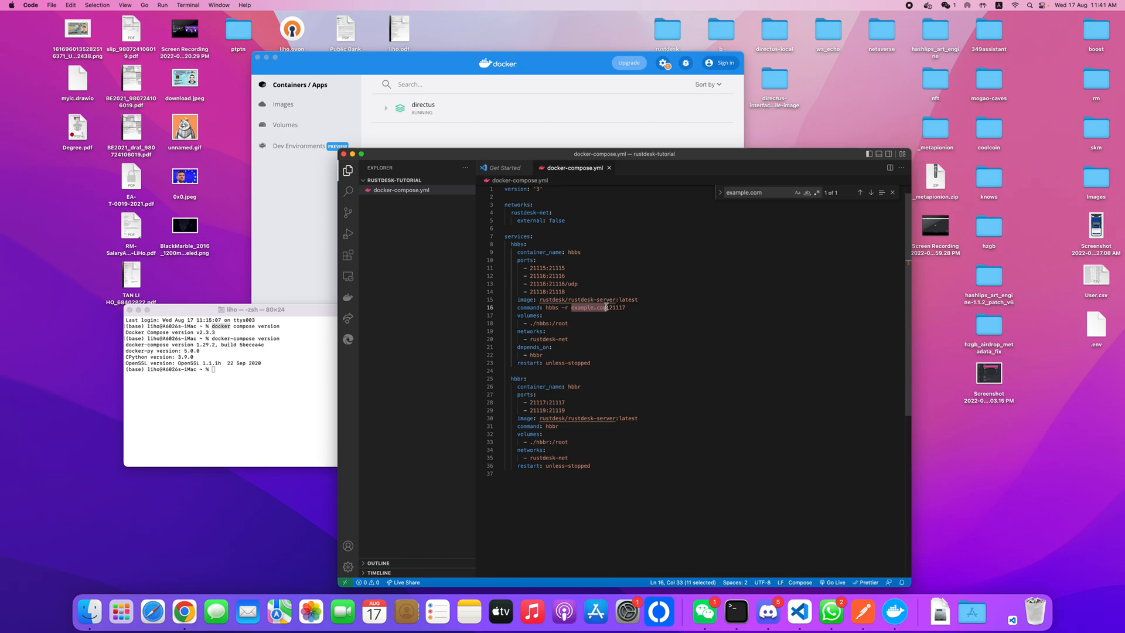
type("19")
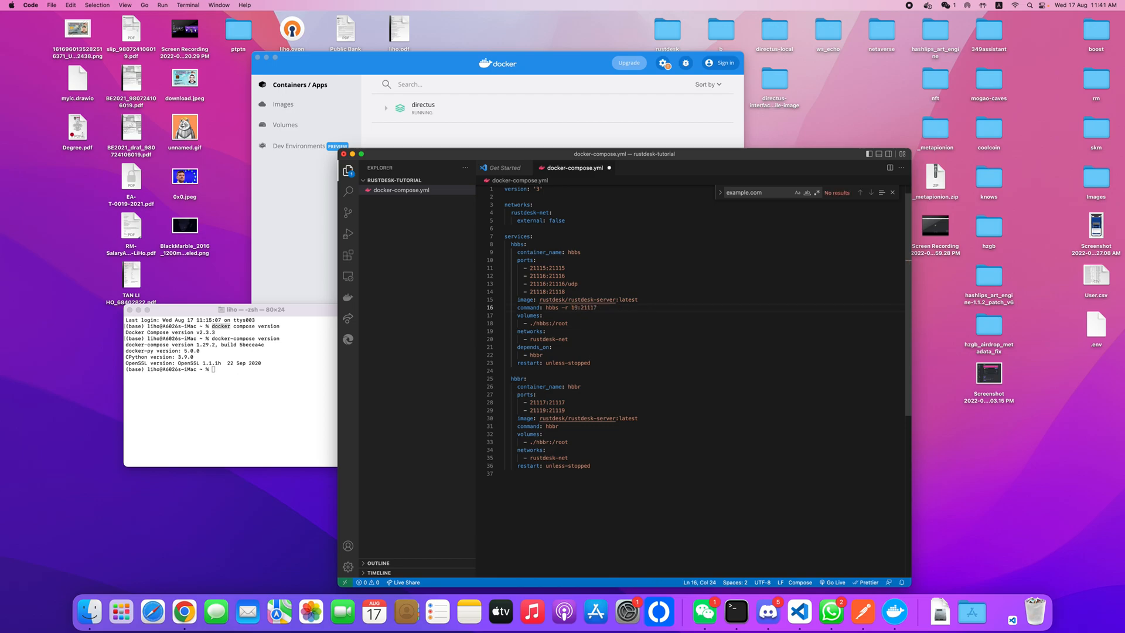
key("BackSpace")
key("BackSpace")
type("27")
type(".0.0.1")
- Save docker-compose.yml and bring up its Explorer context actions
key("super+s")
left_click(580, 252)
right_click(423, 190)
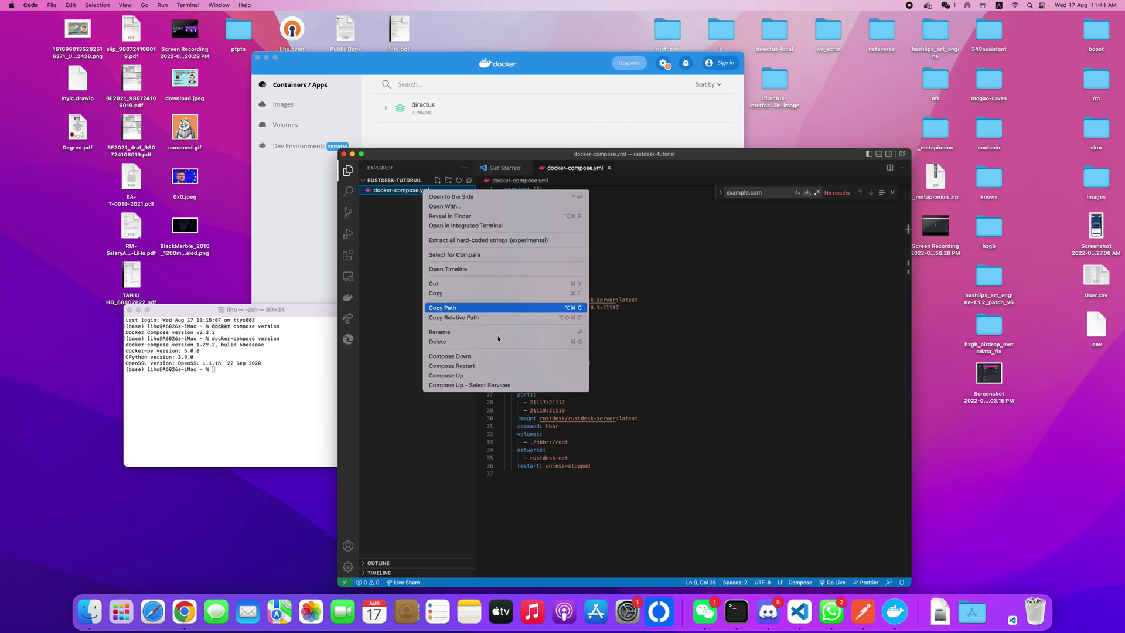
- Run Compose Up on docker-compose.yml and arrange windows around Docker Desktop
left_click(474, 378)
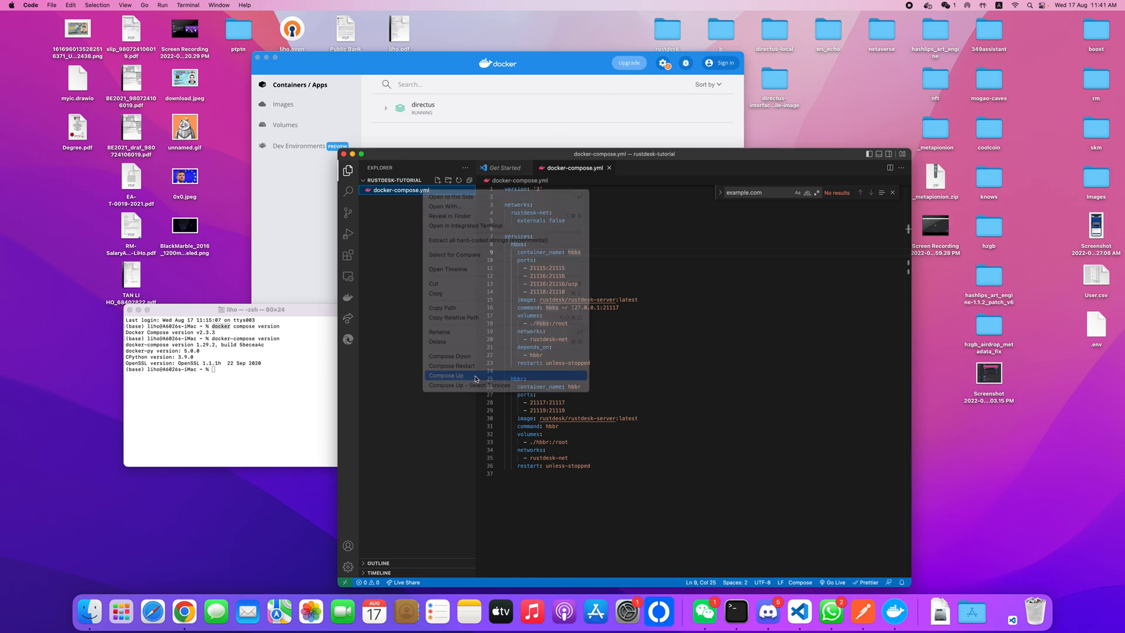
left_click_drag(576, 68, 369, 57)
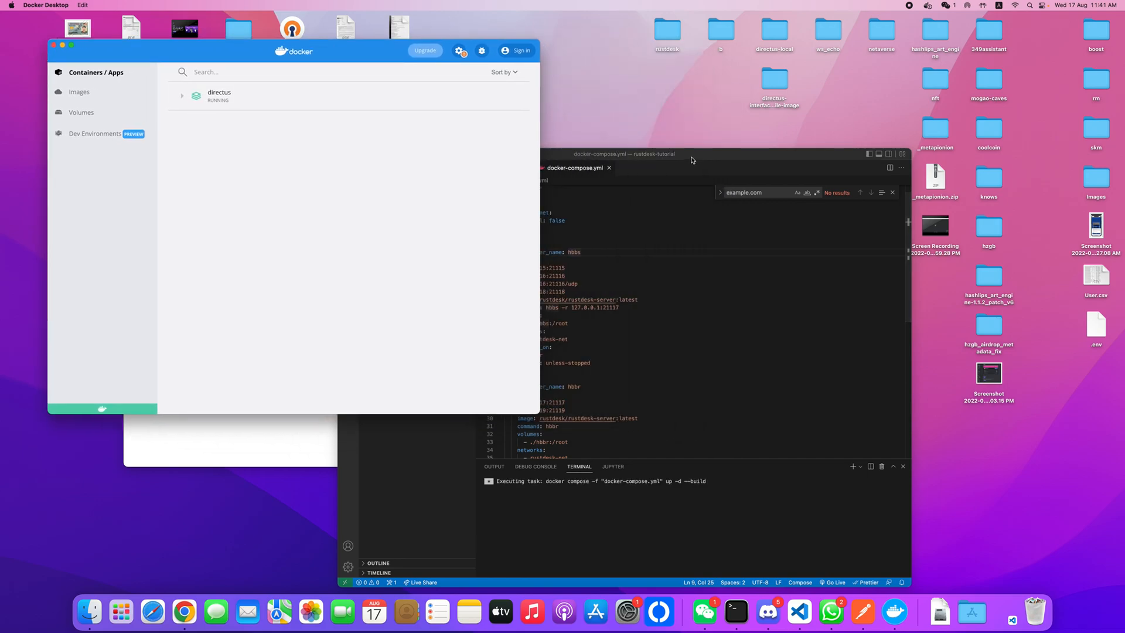
left_click_drag(669, 153, 789, 149)
left_click(348, 450)
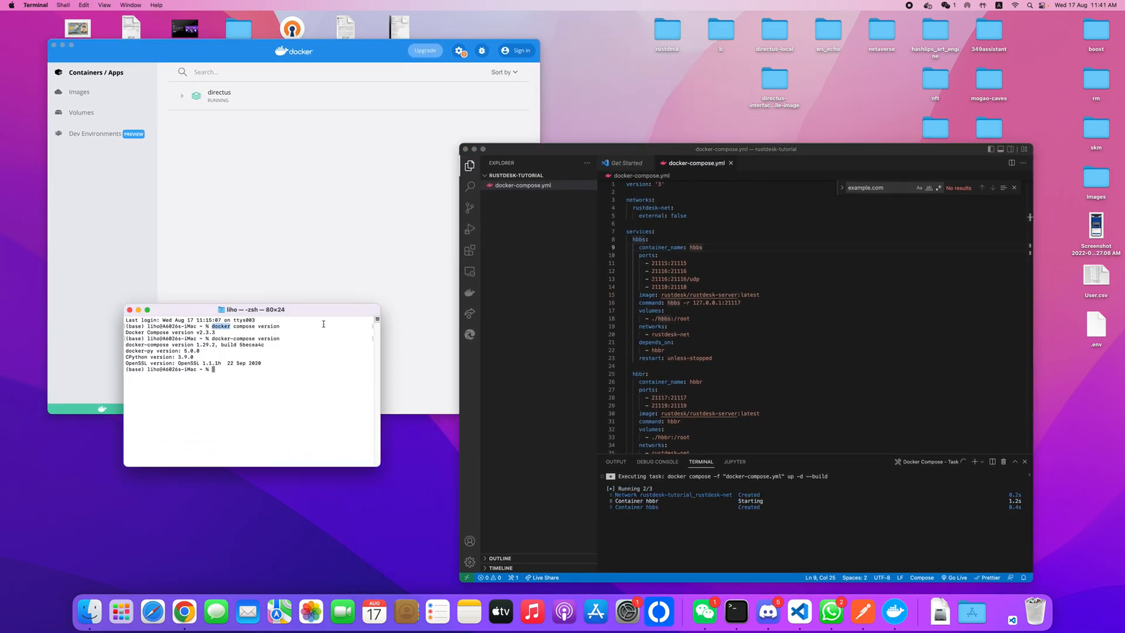
left_click_drag(324, 309, 299, 440)
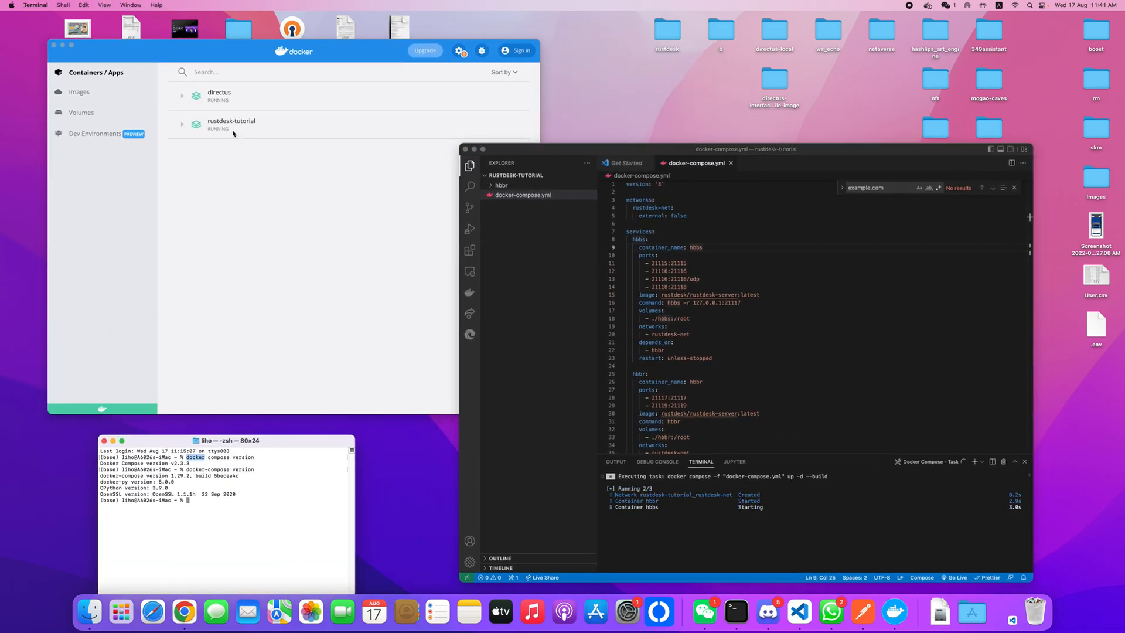
left_click(222, 150)
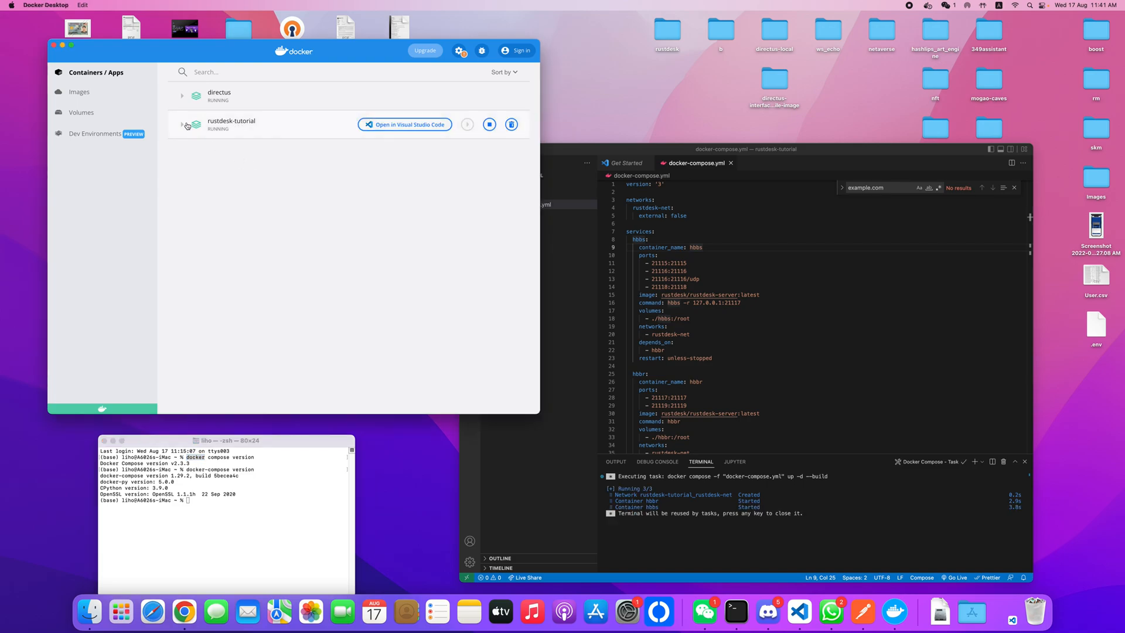
- Expand the rustdesk-tutorial stack and show the hbbr container's logs
mouse_move(231, 124)
left_click(182, 125)
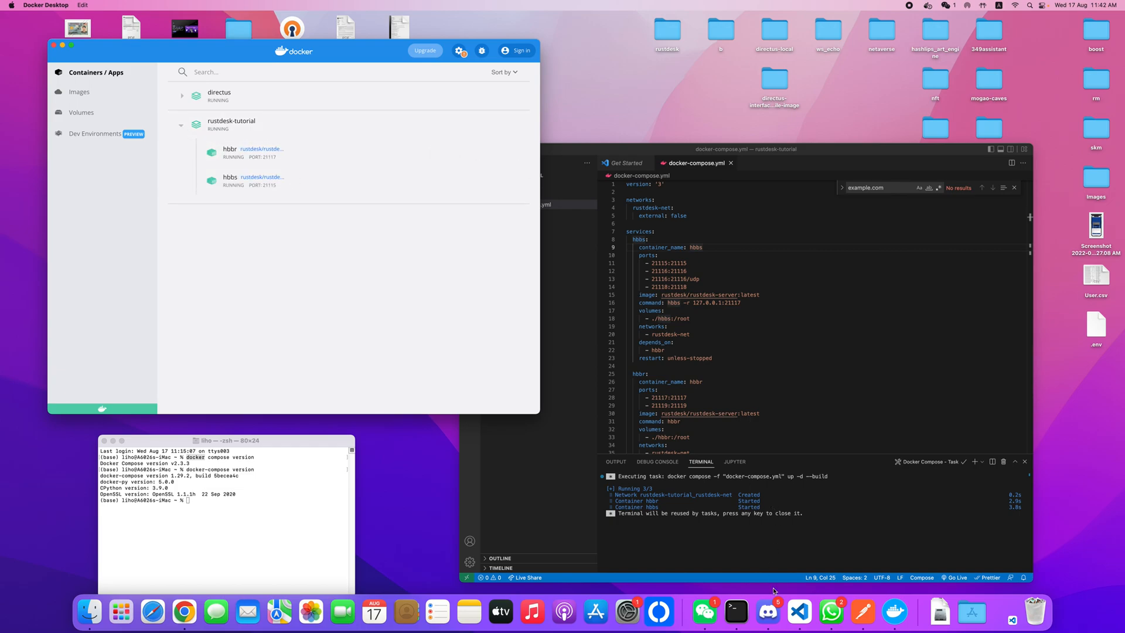
left_click(344, 147)
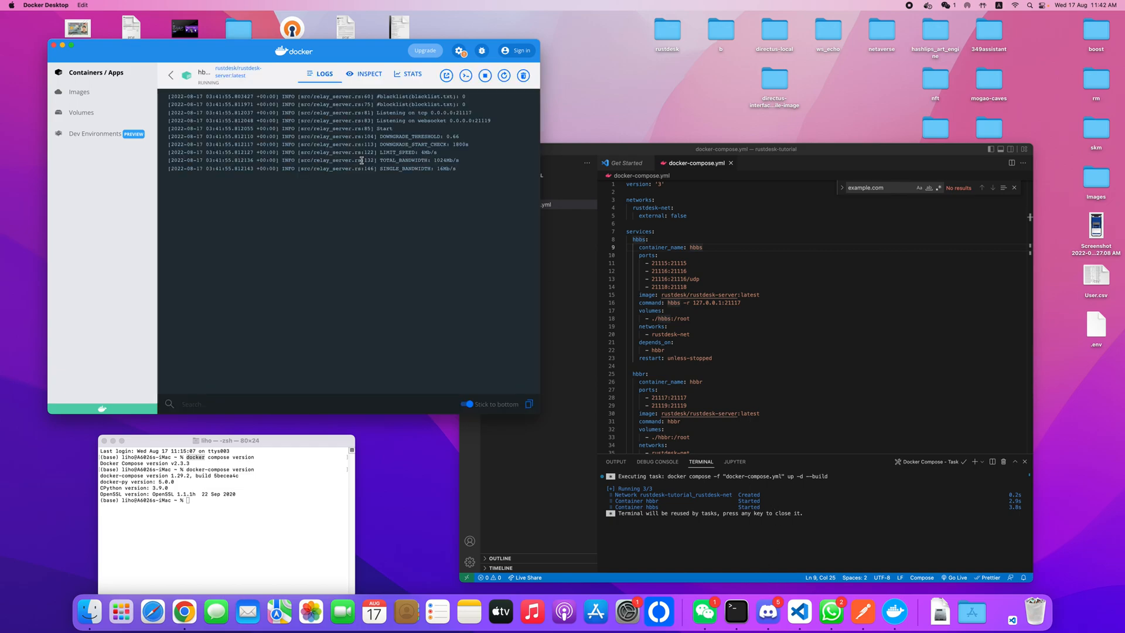
- Launch the RustDesk client and bring up the menu with the ID/Relay Server option
left_click(663, 620)
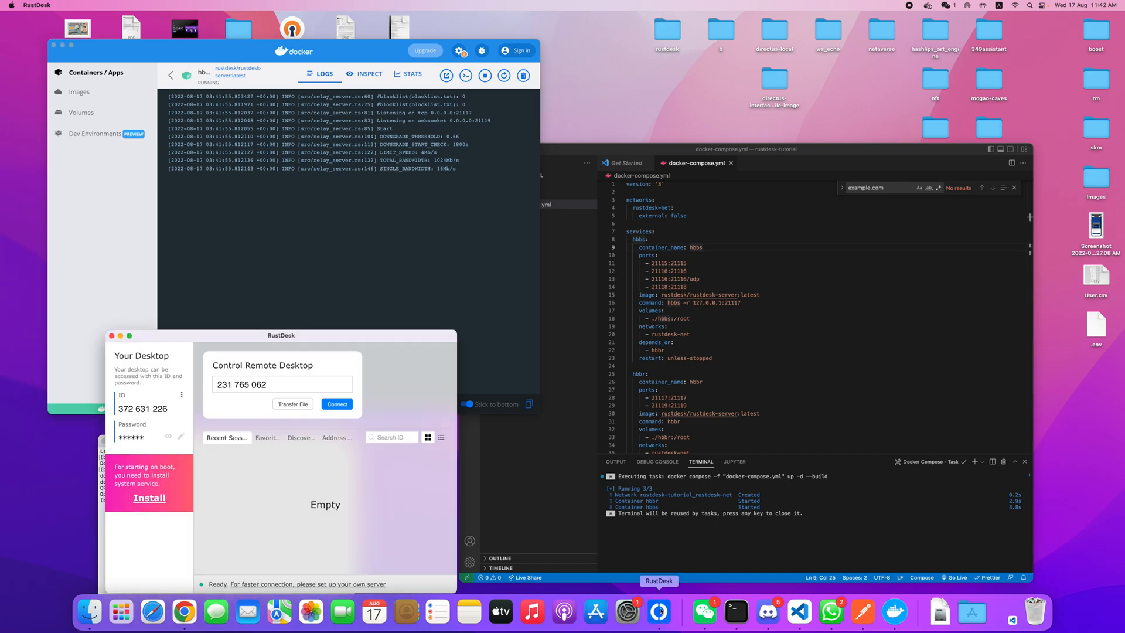
left_click_drag(384, 338, 518, 194)
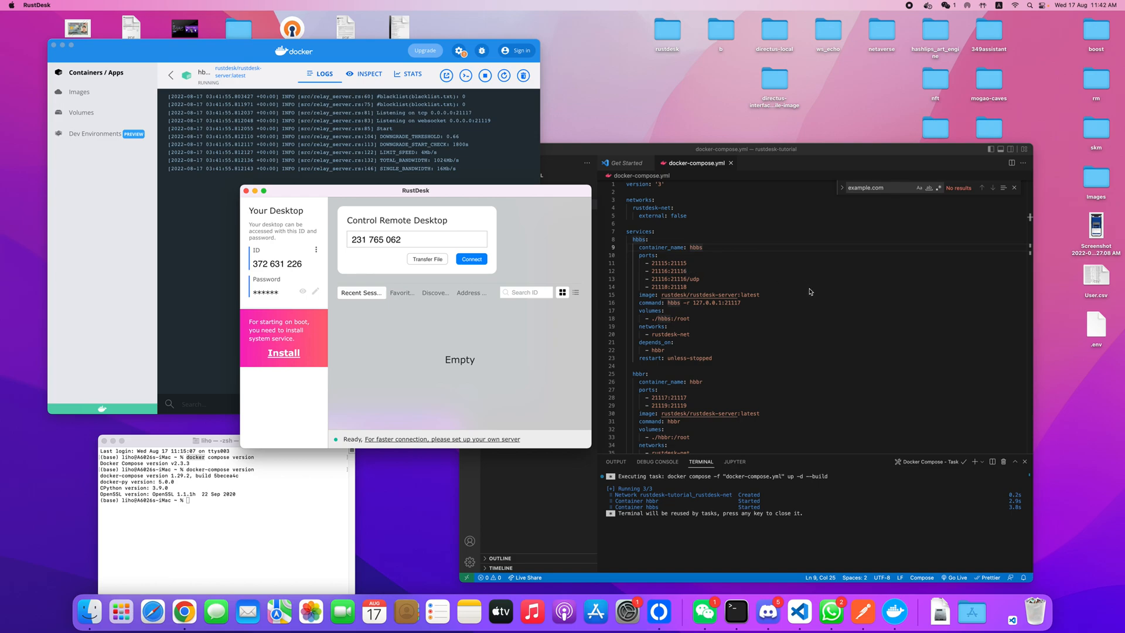
left_click(316, 250)
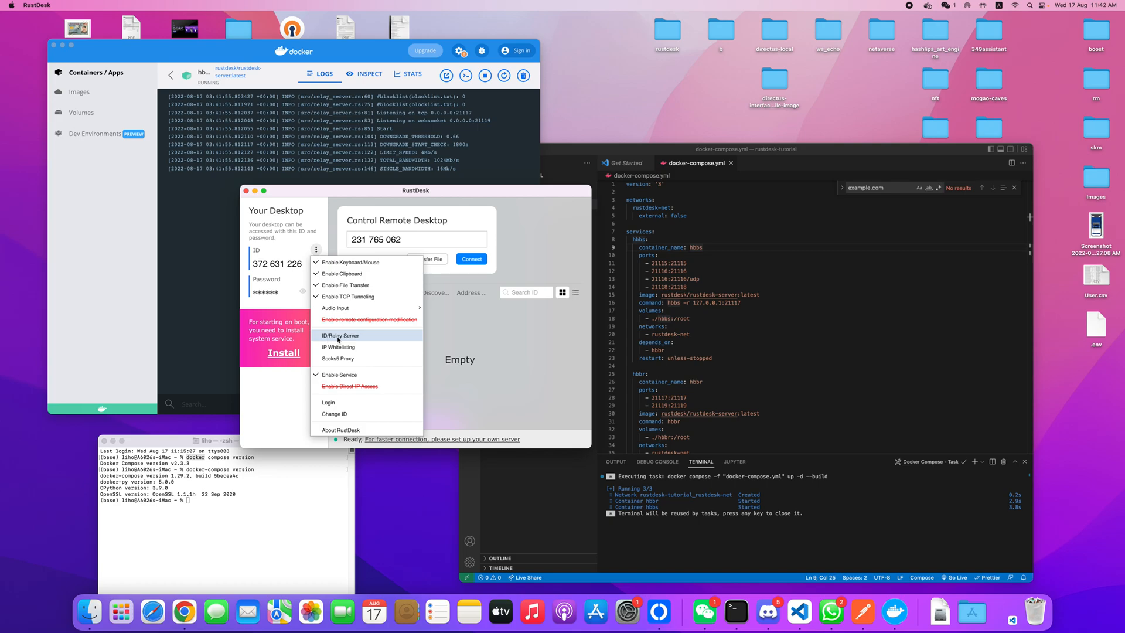
- Set the ID server to 192.168.1.108:21116 in ID/Relay Server and confirm
left_click(343, 339)
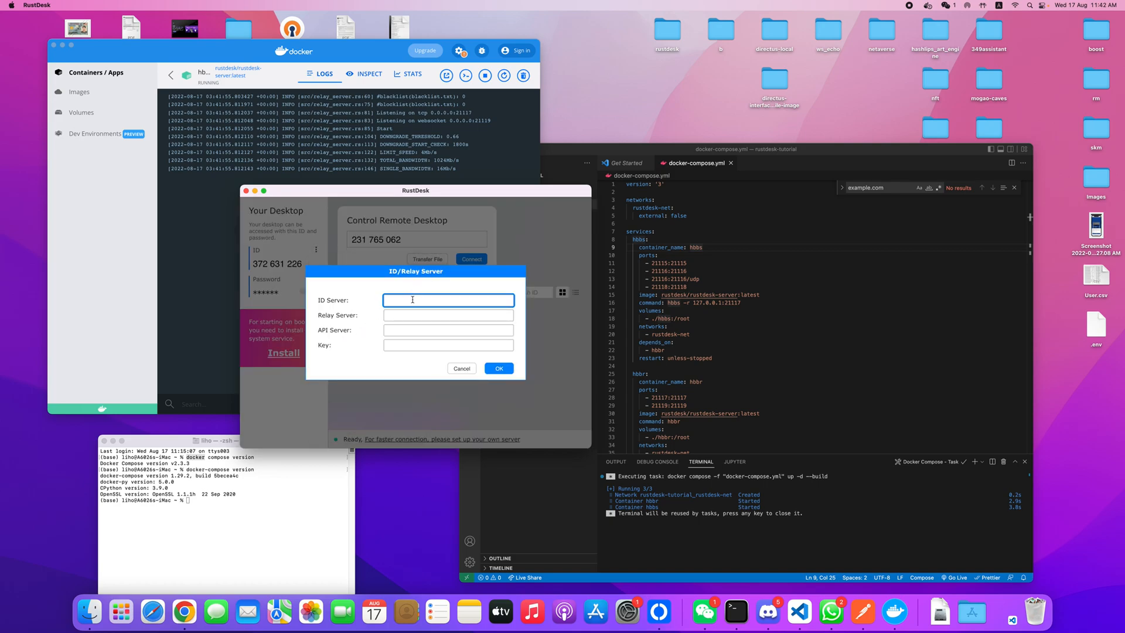
type("19")
type("2.168.")
type("1.108")
type(":21116")
double_click(435, 300)
left_click(512, 368)
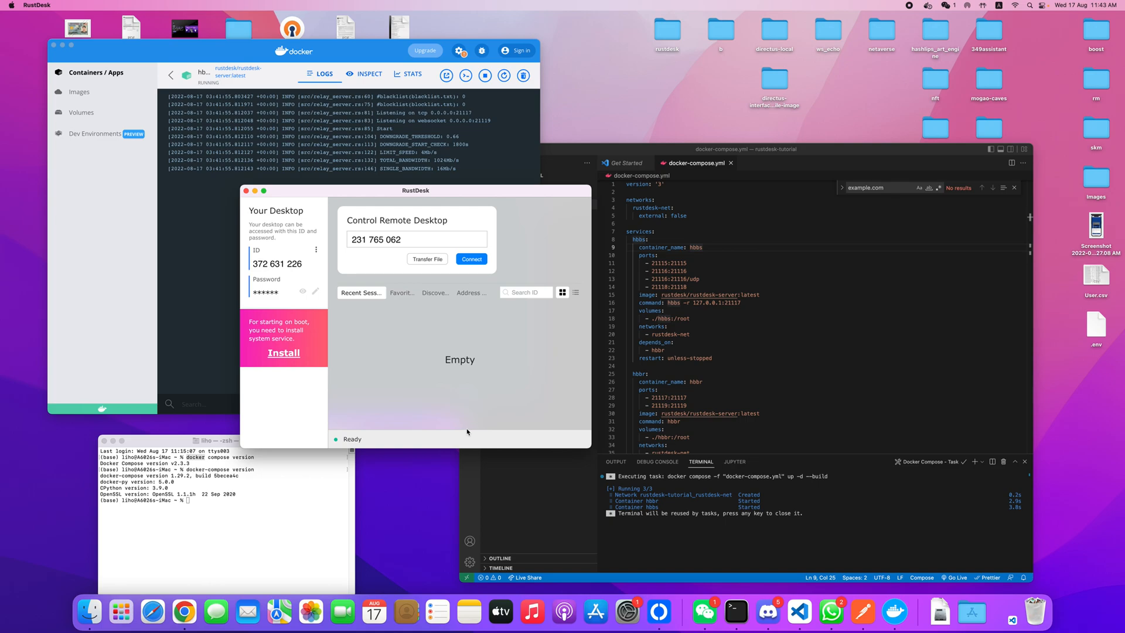
- Launch QuickTime Player and start a New Movie Recording with the iPhone as source
left_click(961, 621)
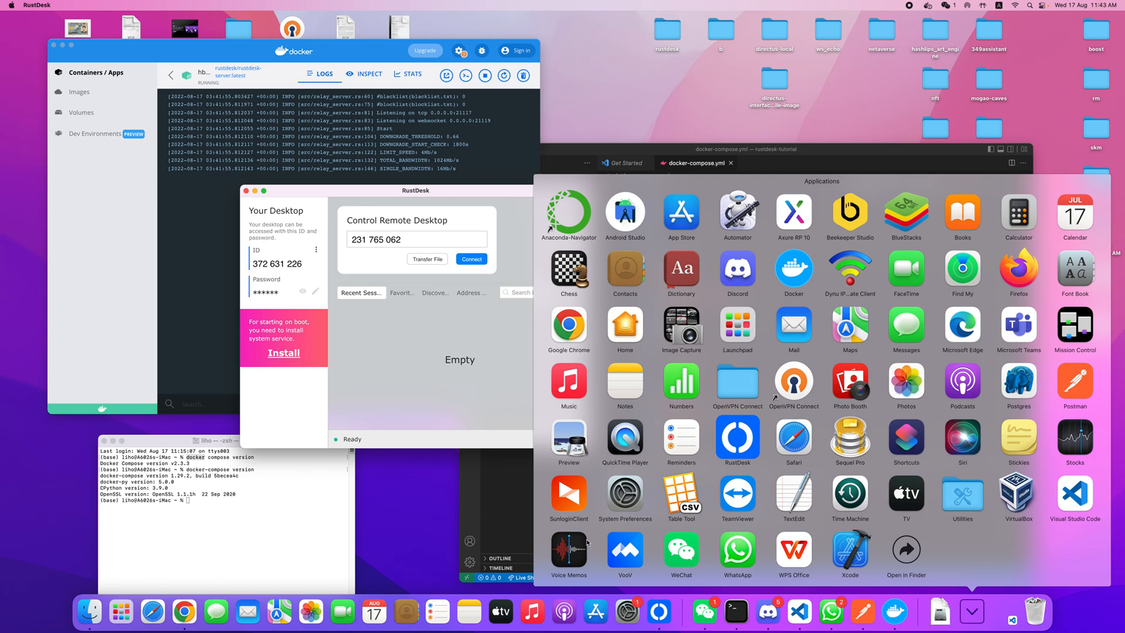
left_click(619, 459)
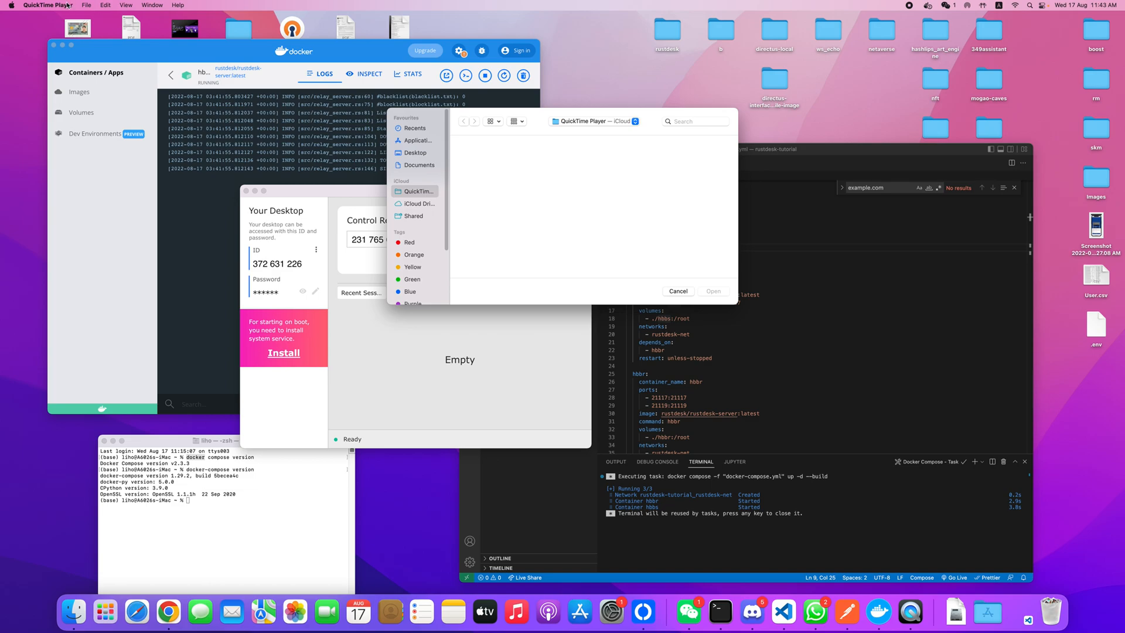
left_click(87, 4)
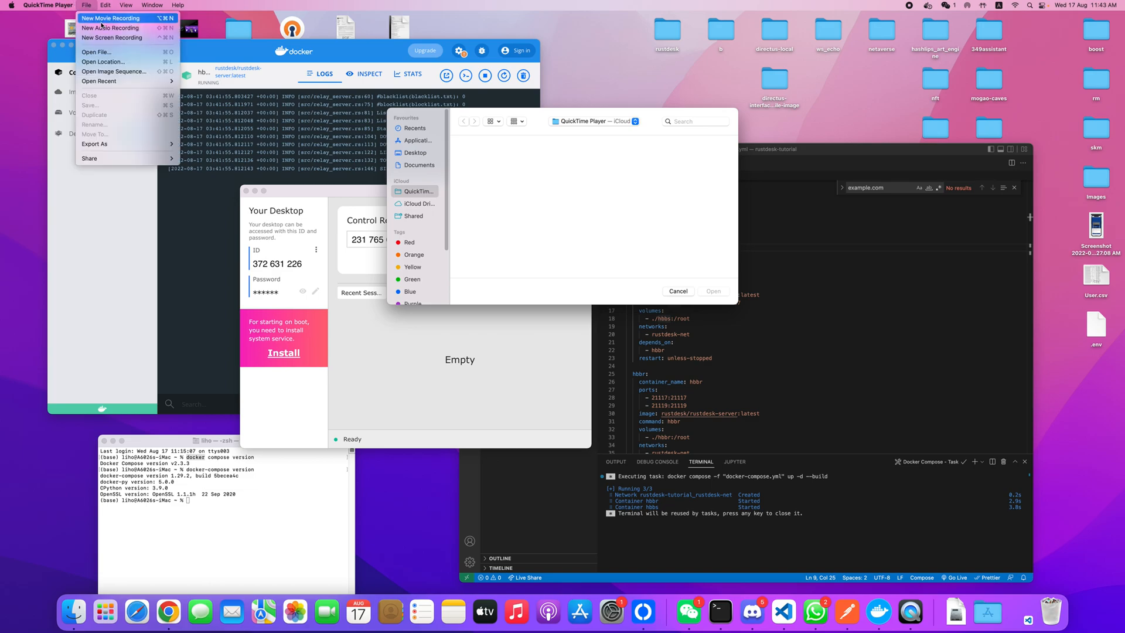
left_click(101, 20)
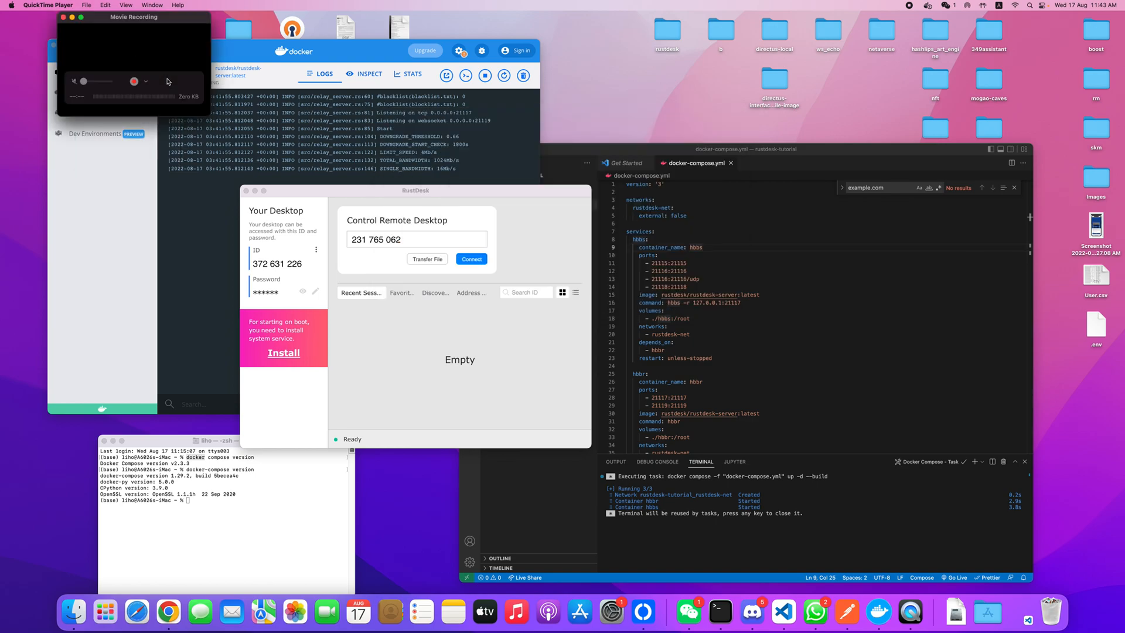
left_click(152, 87)
left_click(173, 108)
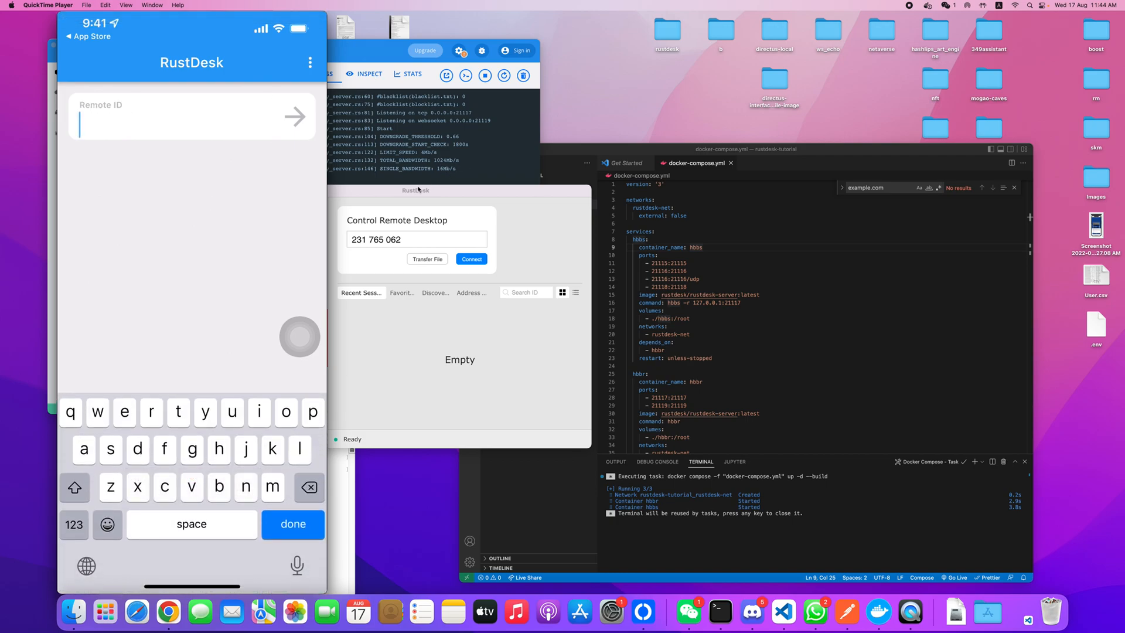
left_click_drag(419, 208, 591, 215)
left_click_drag(474, 270, 424, 270)
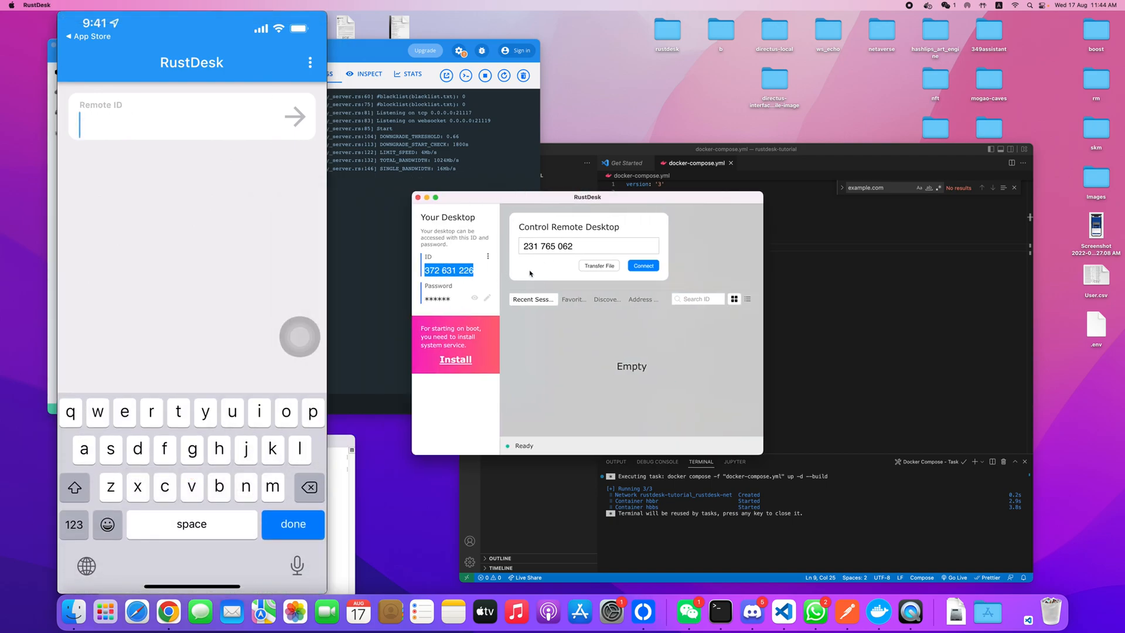
left_click(559, 247)
key("super+a")
key("BackSpace")
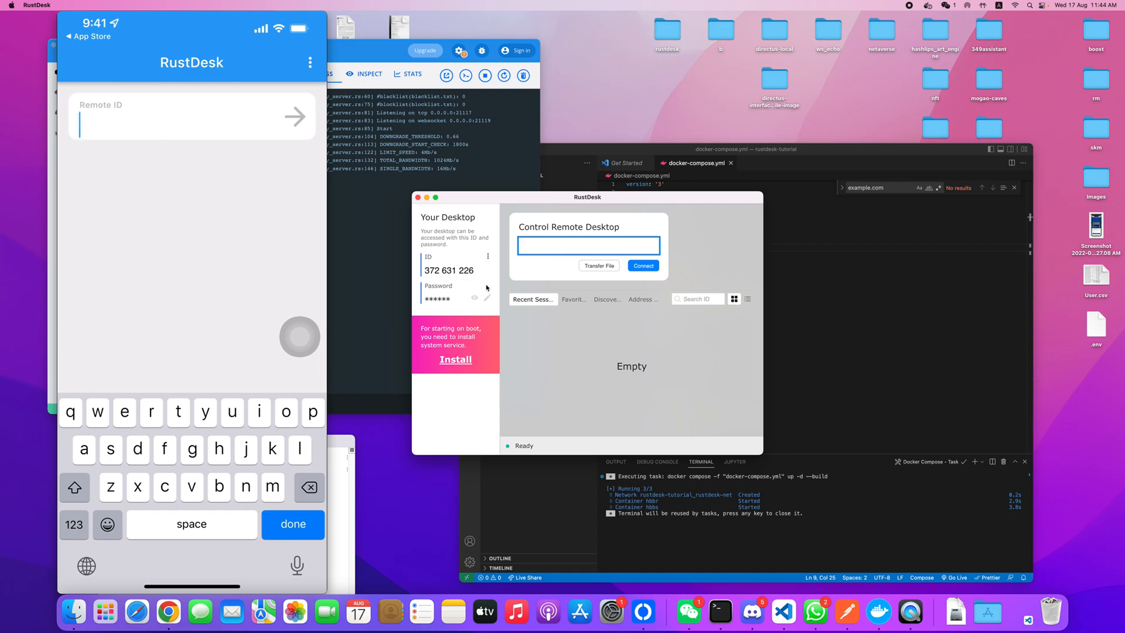
triple_click(469, 270)
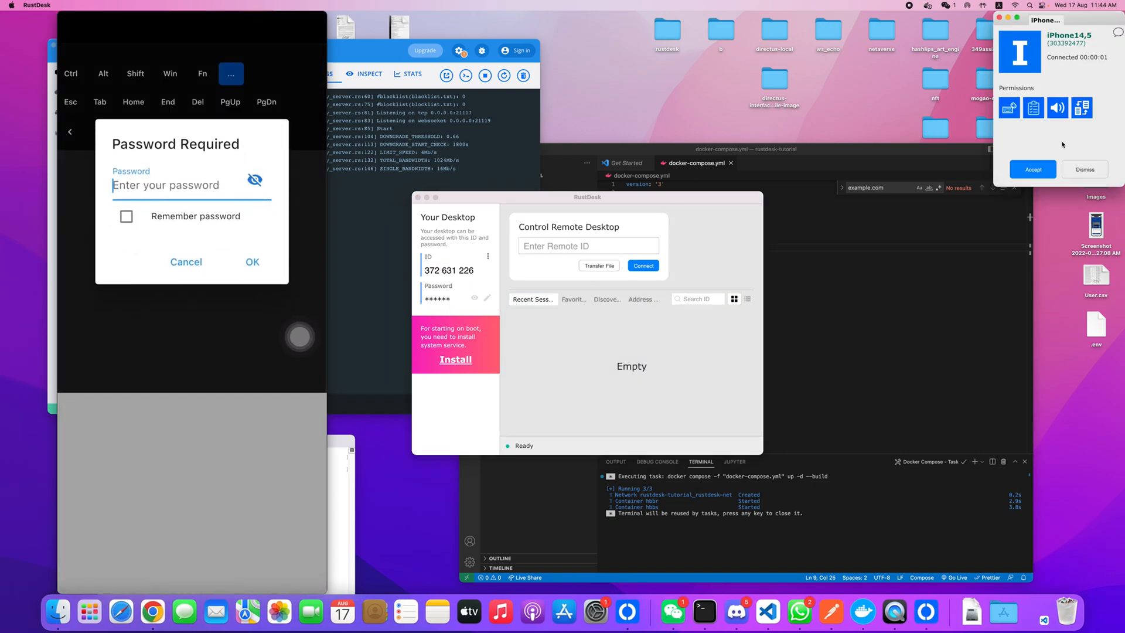
- Accept the iPhone's incoming connection, then minimize and restore the phone mirror window
left_click(1034, 170)
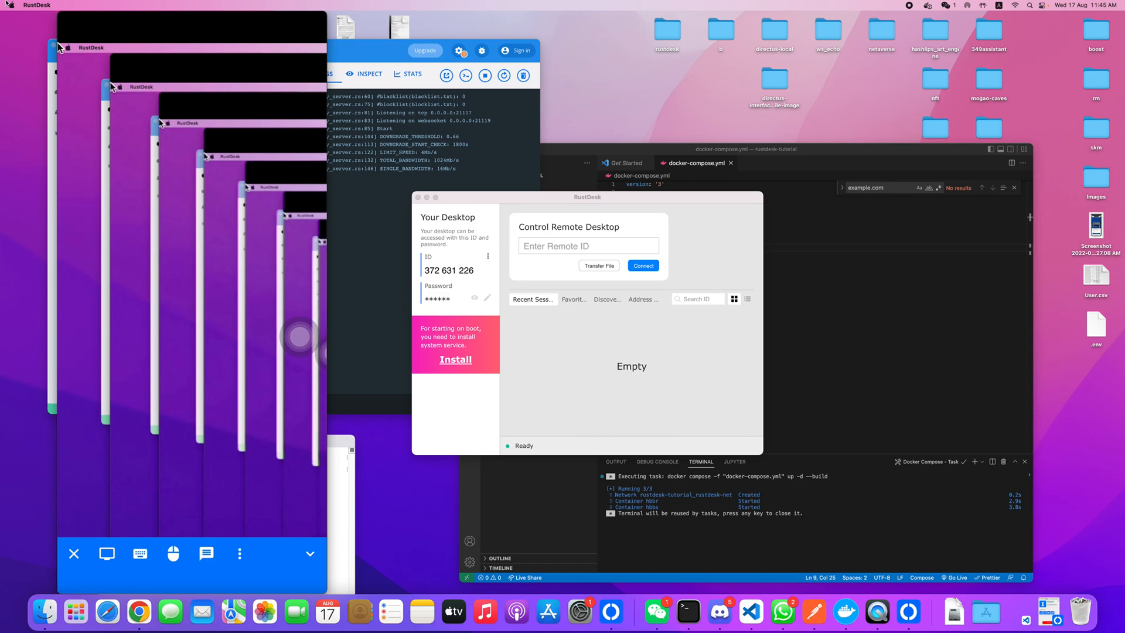
left_click(349, 51)
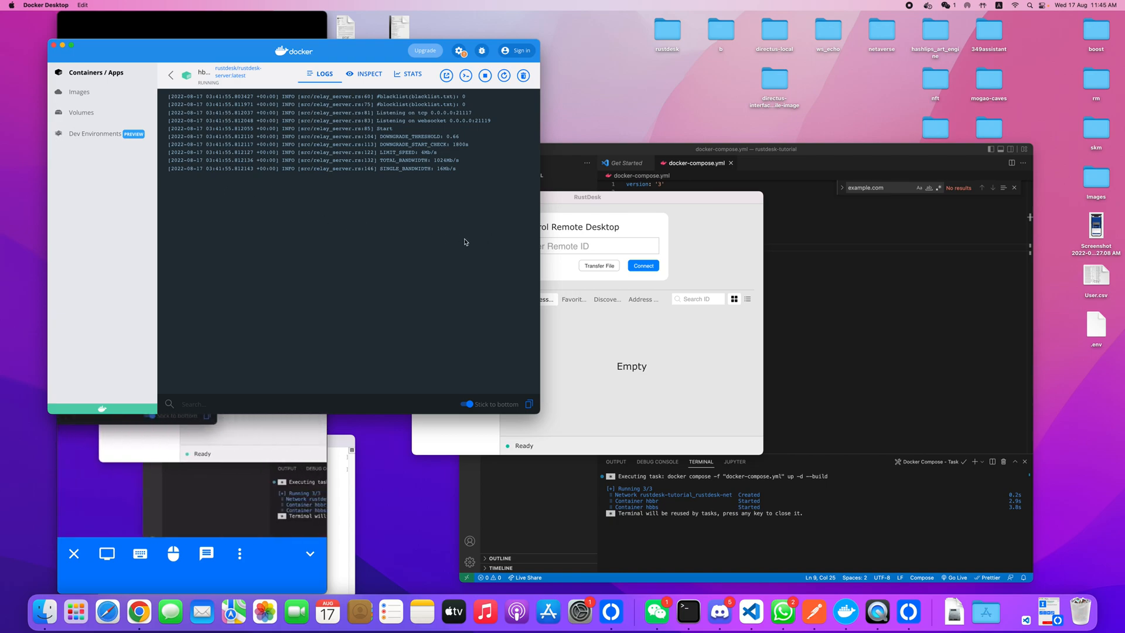
key("super+Tab")
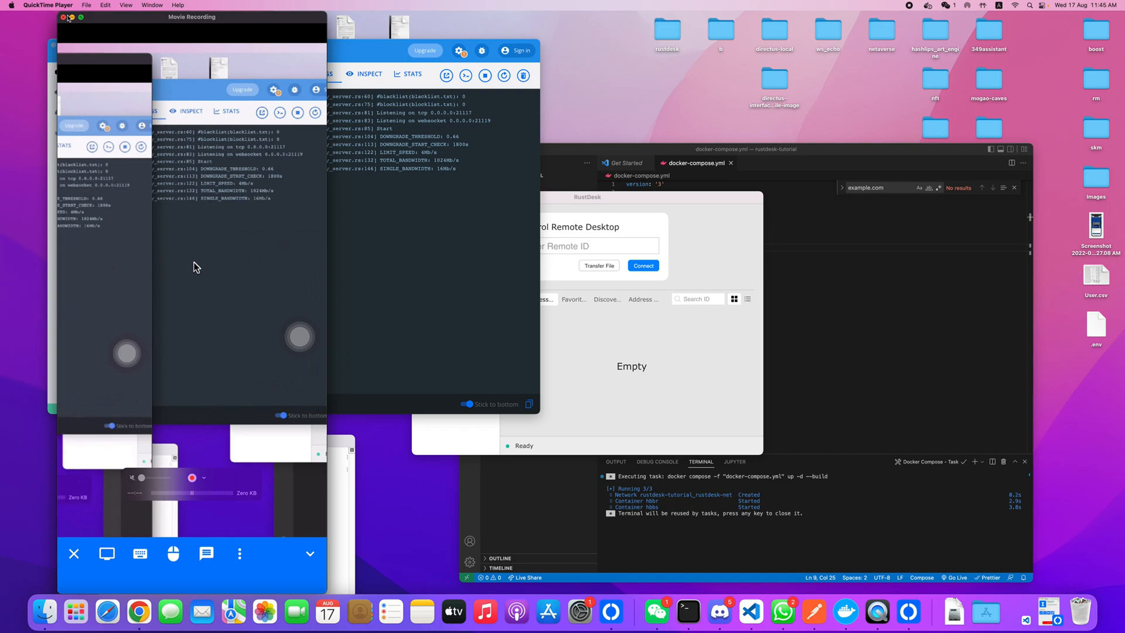
key("super+m")
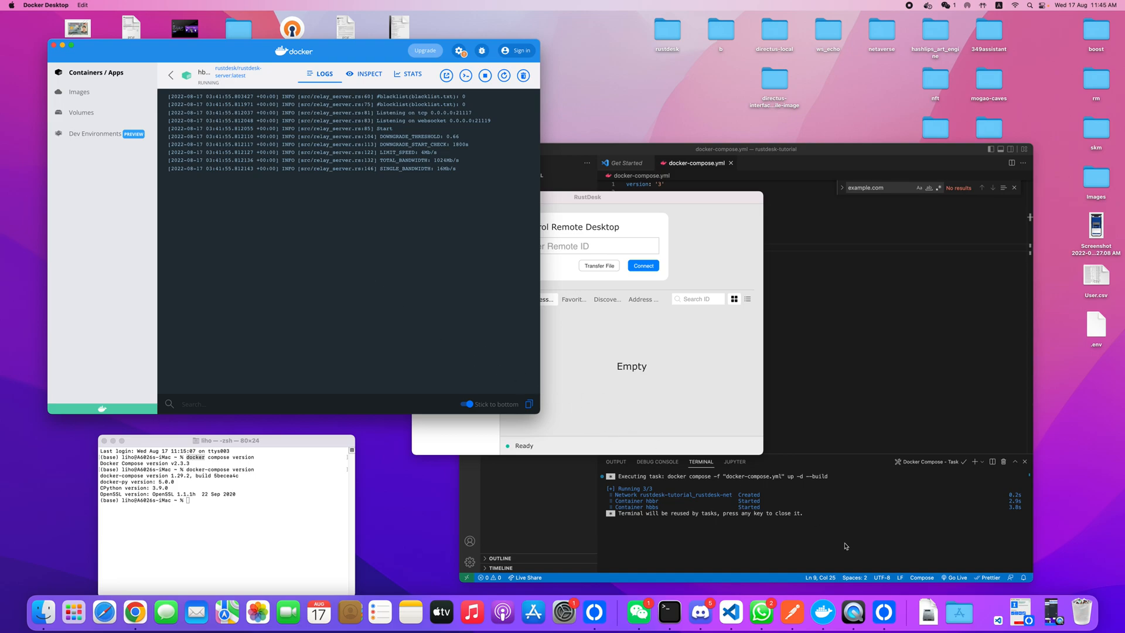
left_click(1051, 611)
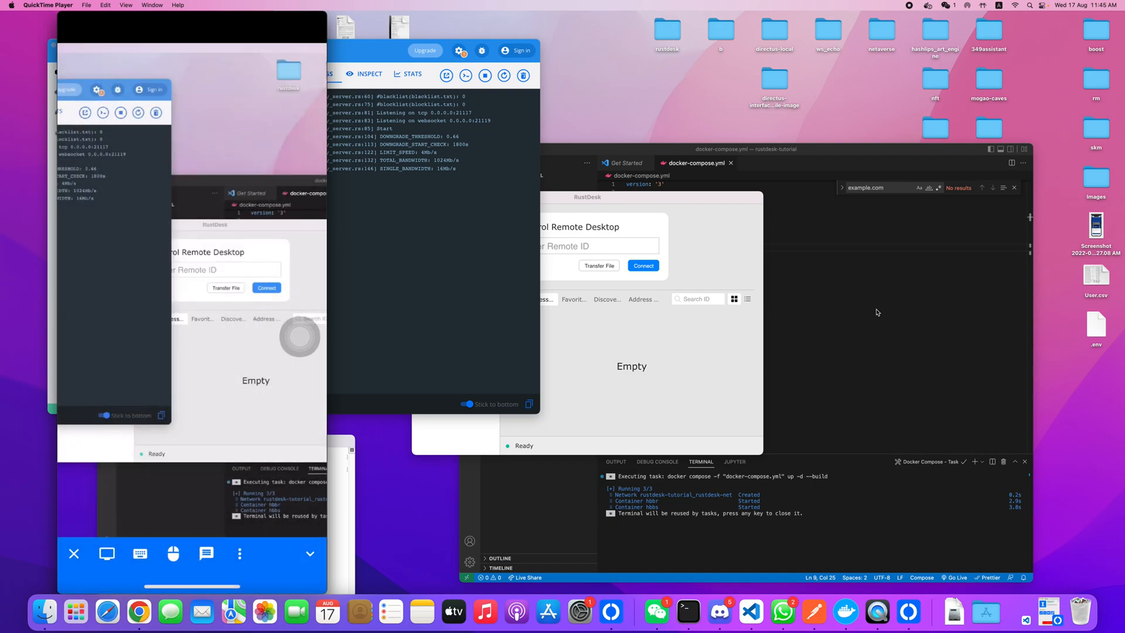
- Pass through the docs space, Docker Desktop and RustDesk to bring docker-compose.yml forward in VS Code
key("ctrl+Right")
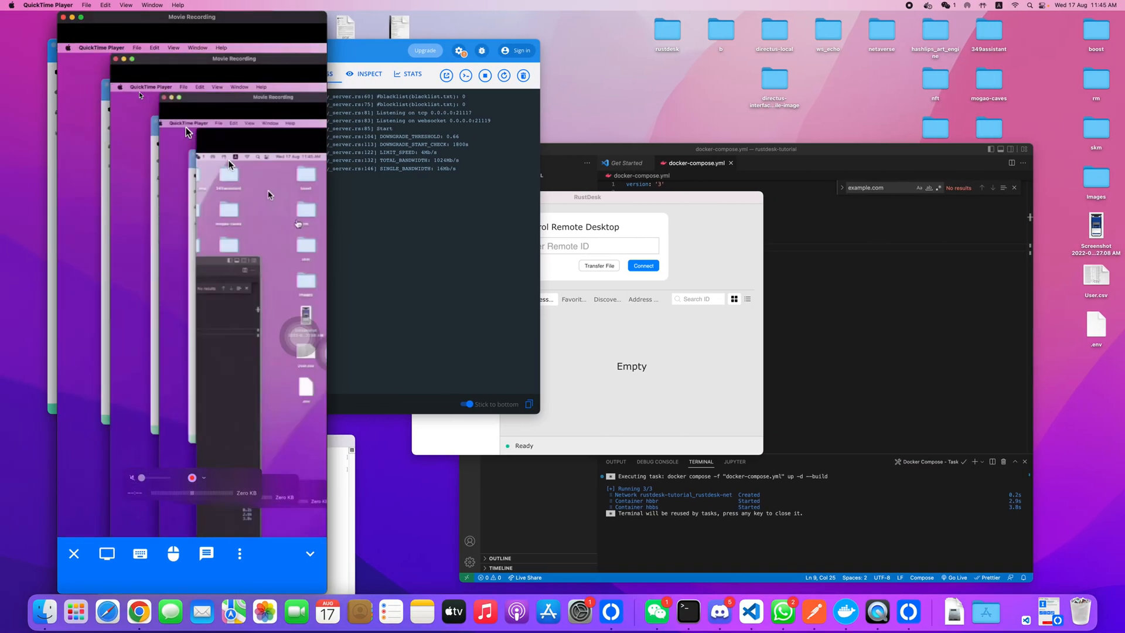
left_click(459, 248)
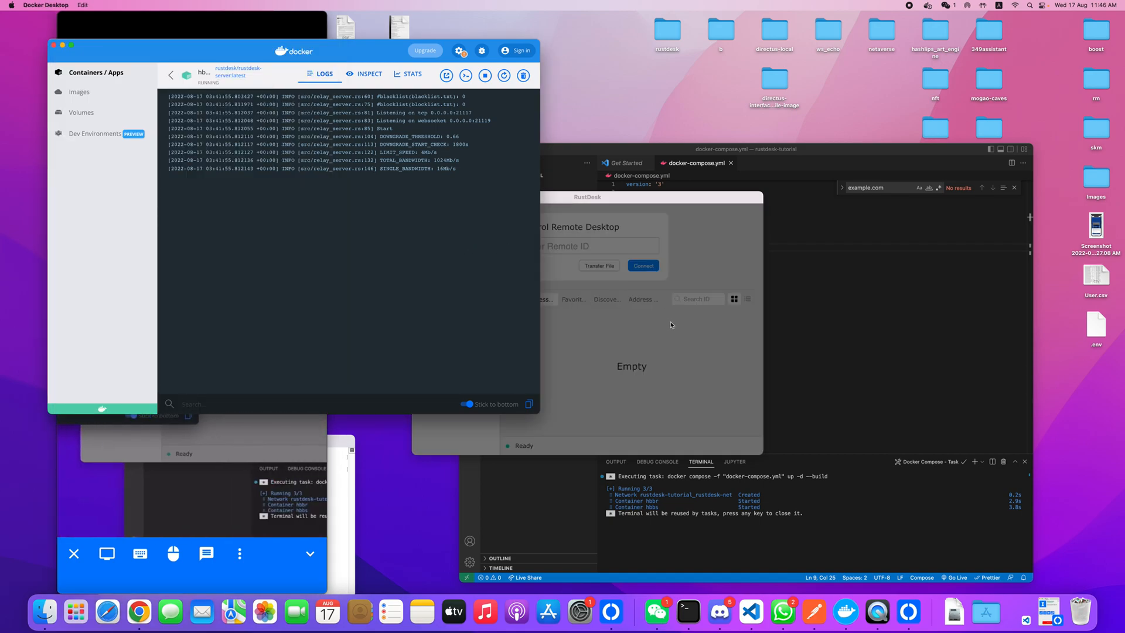
left_click(667, 335)
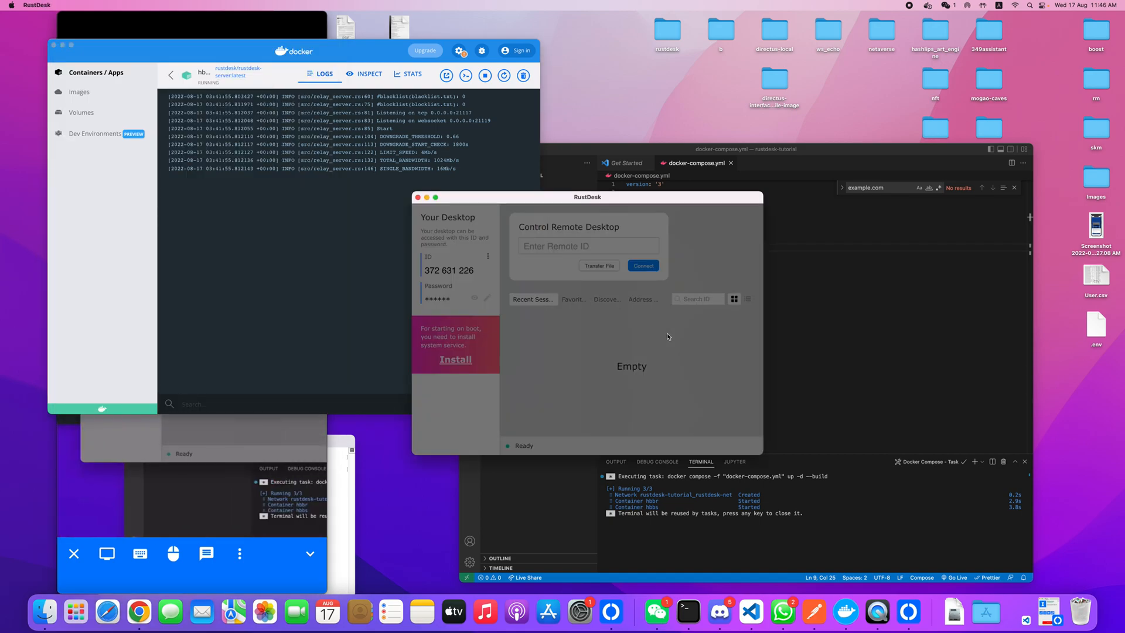
left_click(810, 328)
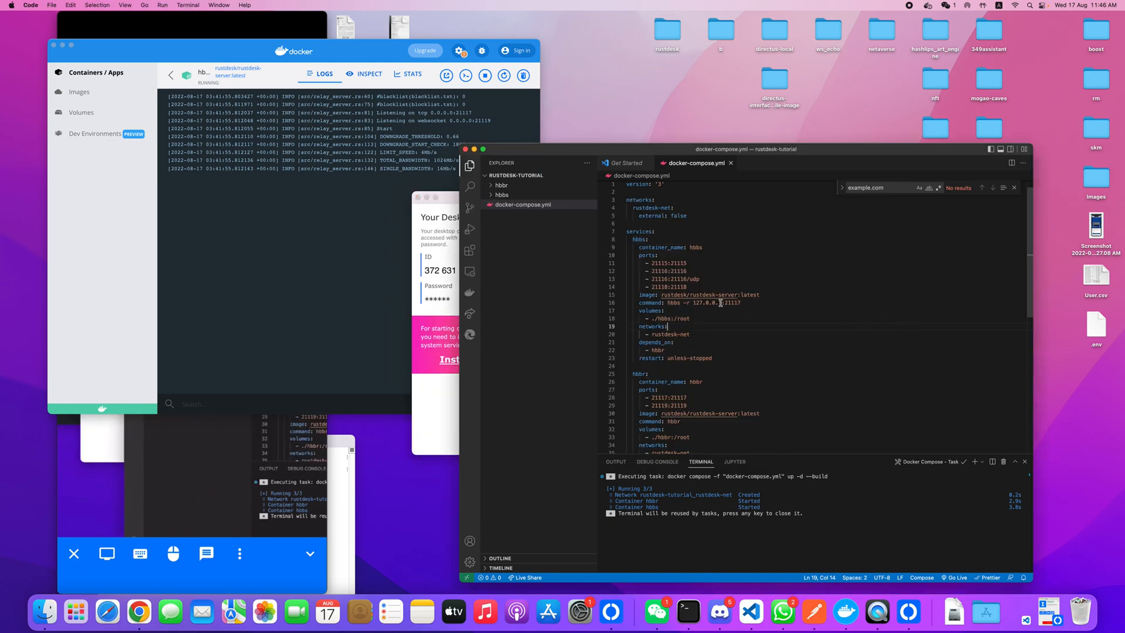
- Replace 127.0.0.1 with liho.webdirect.org in the hbbs command on line 16 and save
mouse_move(723, 303)
left_mouse_down()
mouse_move(693, 304)
mouse_move(723, 303)
left_mouse_up()
type("liho.")
type("web")
type(".org")
left_click(693, 302, "shift")
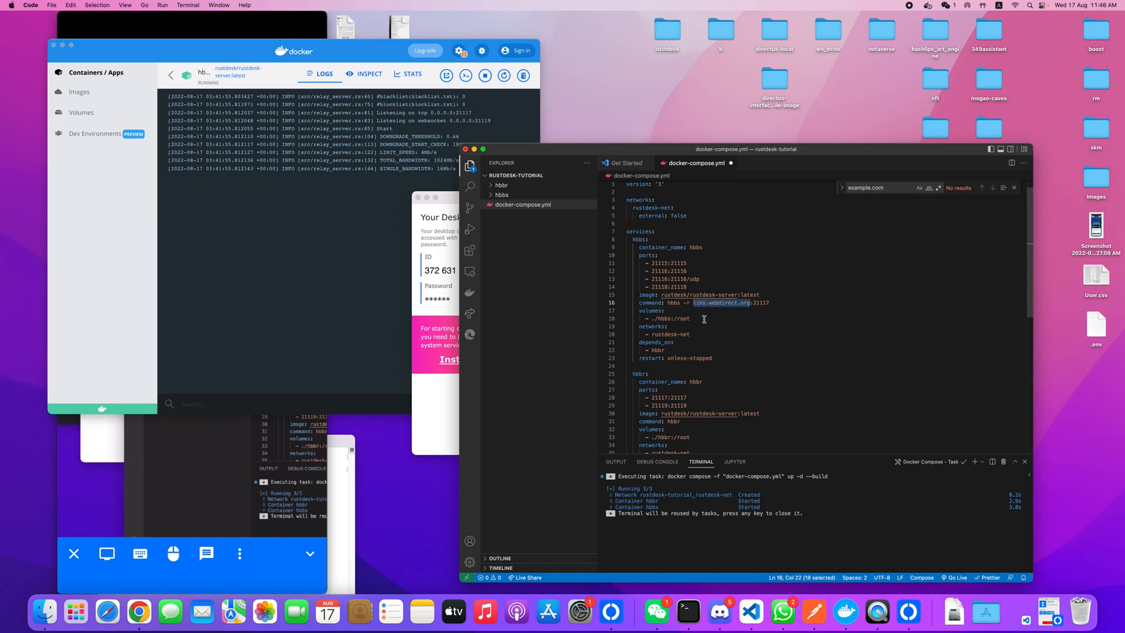
key("super+s")
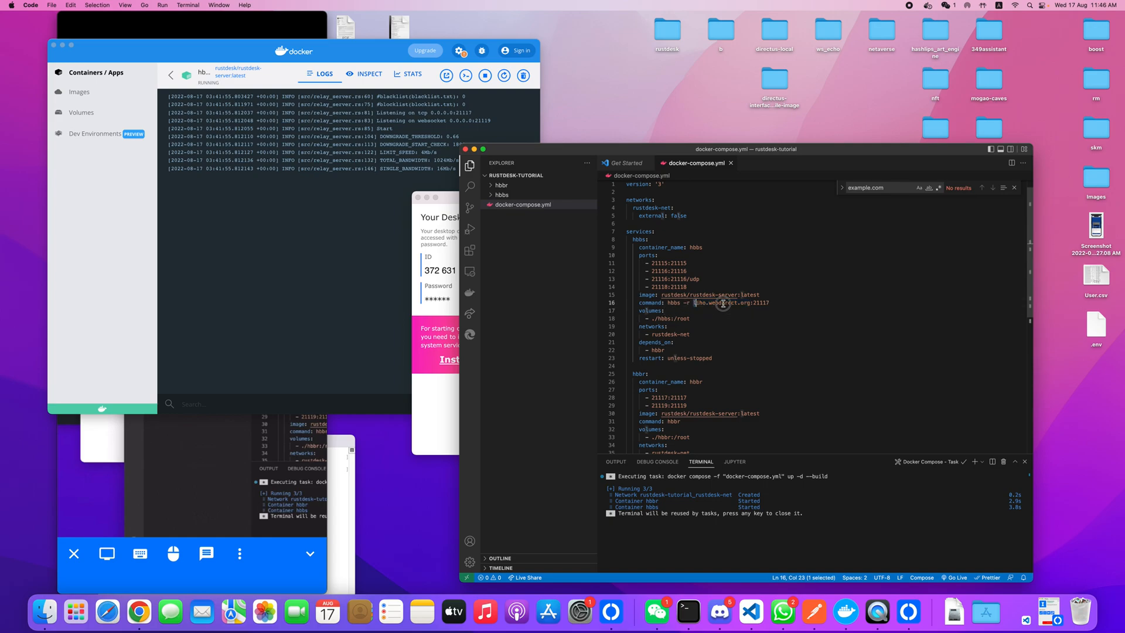
left_click_drag(694, 302, 751, 303)
left_click(738, 313)
right_click(563, 206)
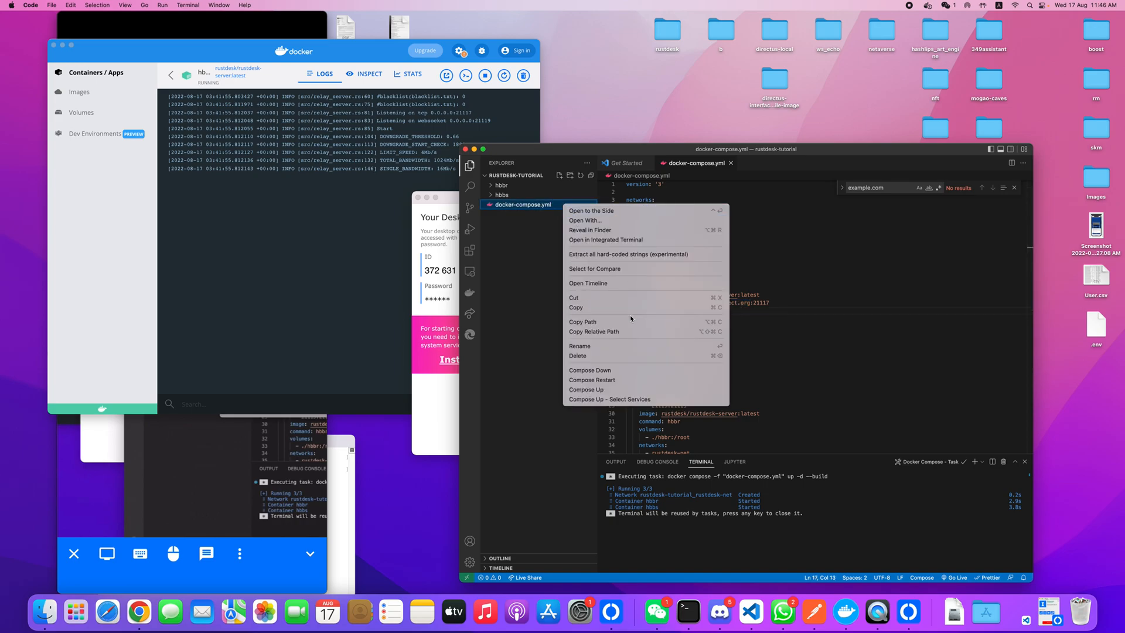
- Run Compose Restart and watch hbbr and hbbs recreate in Docker Desktop and the terminal output
left_click(629, 381)
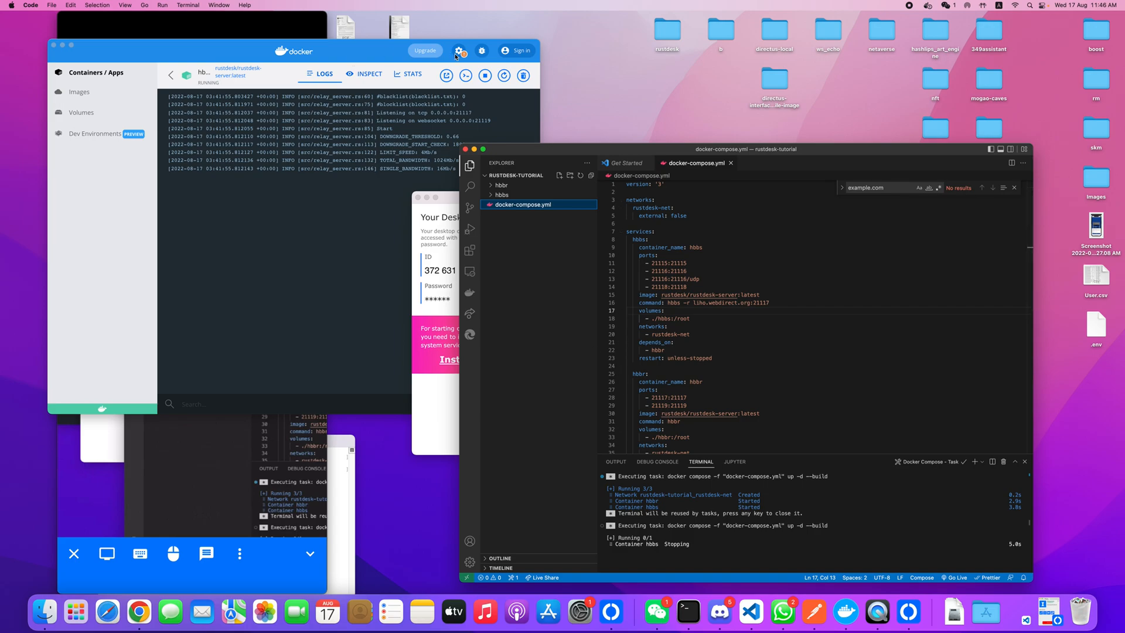
left_click_drag(618, 95, 684, 109)
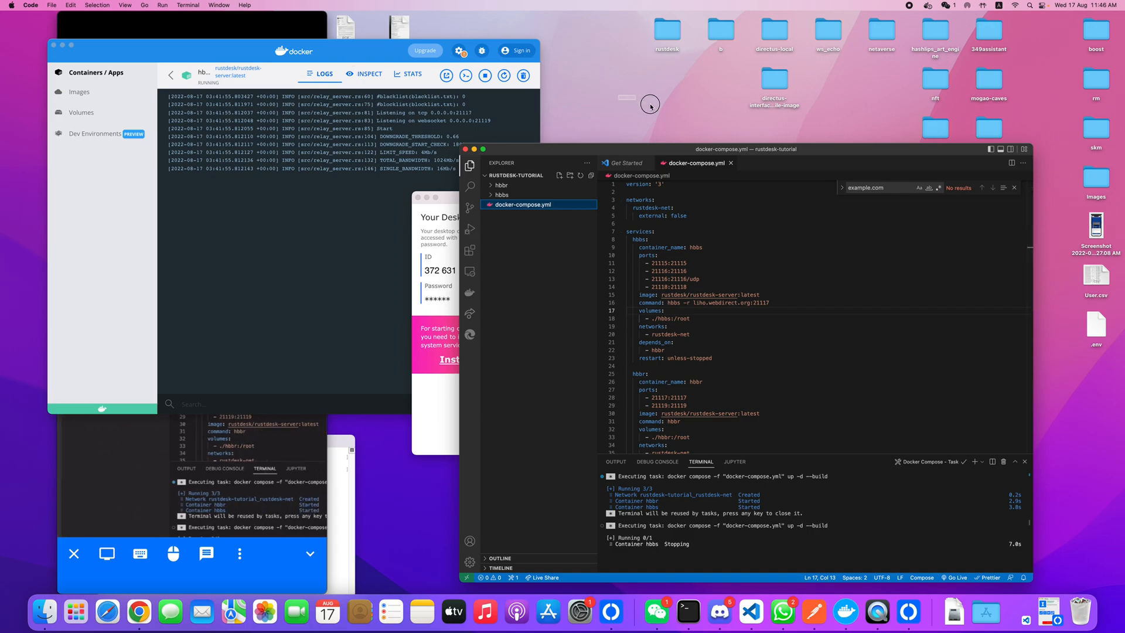
left_click_drag(180, 75, 381, 108)
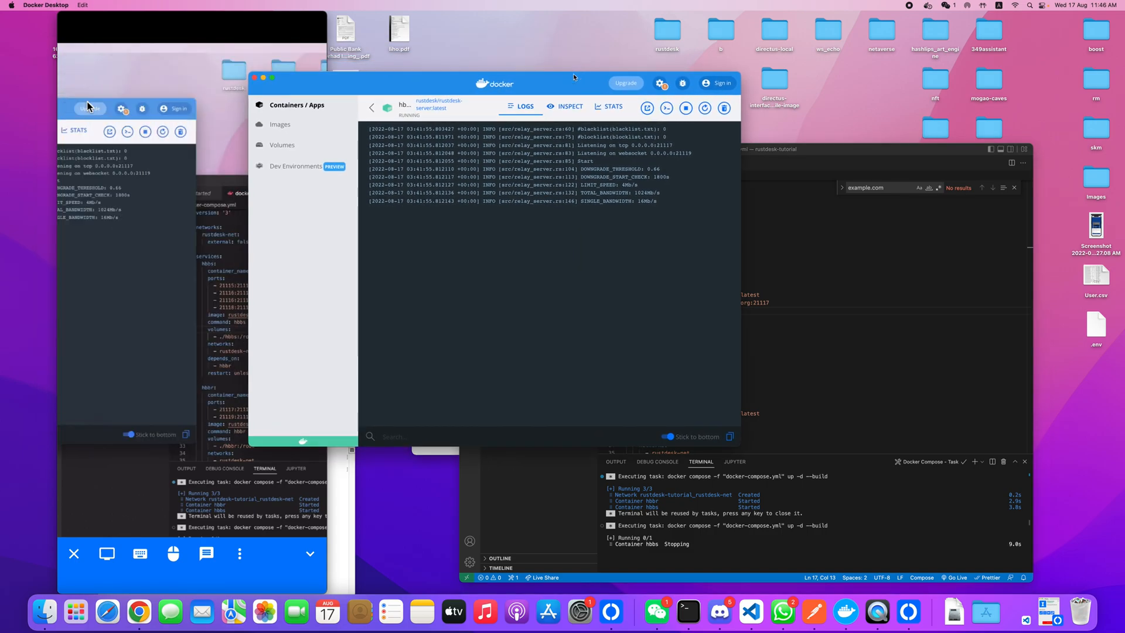
left_click(371, 107)
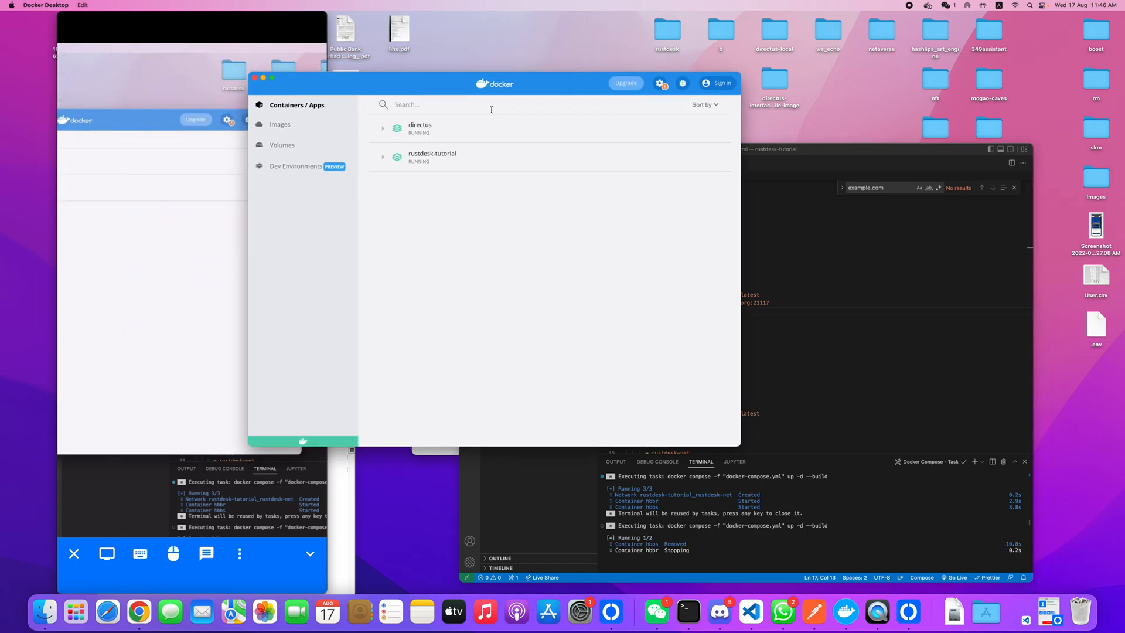
left_click(690, 538)
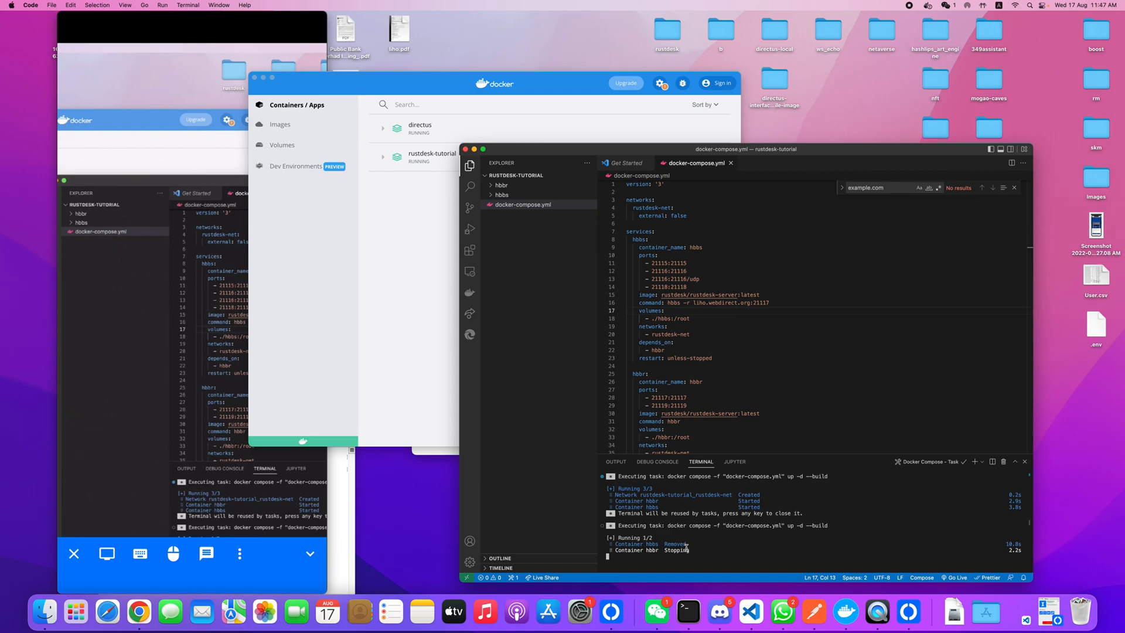
left_click_drag(689, 551, 608, 550)
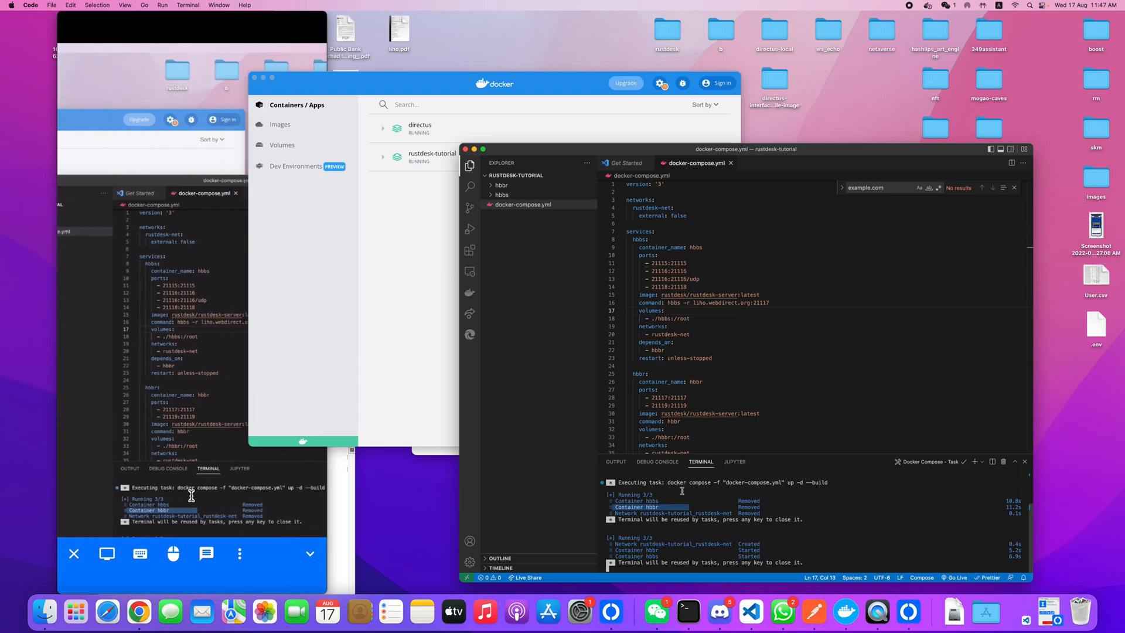
- Replace 192.168.1.108 with liho.webdirect.org in the client's ID server and confirm
left_click(440, 448)
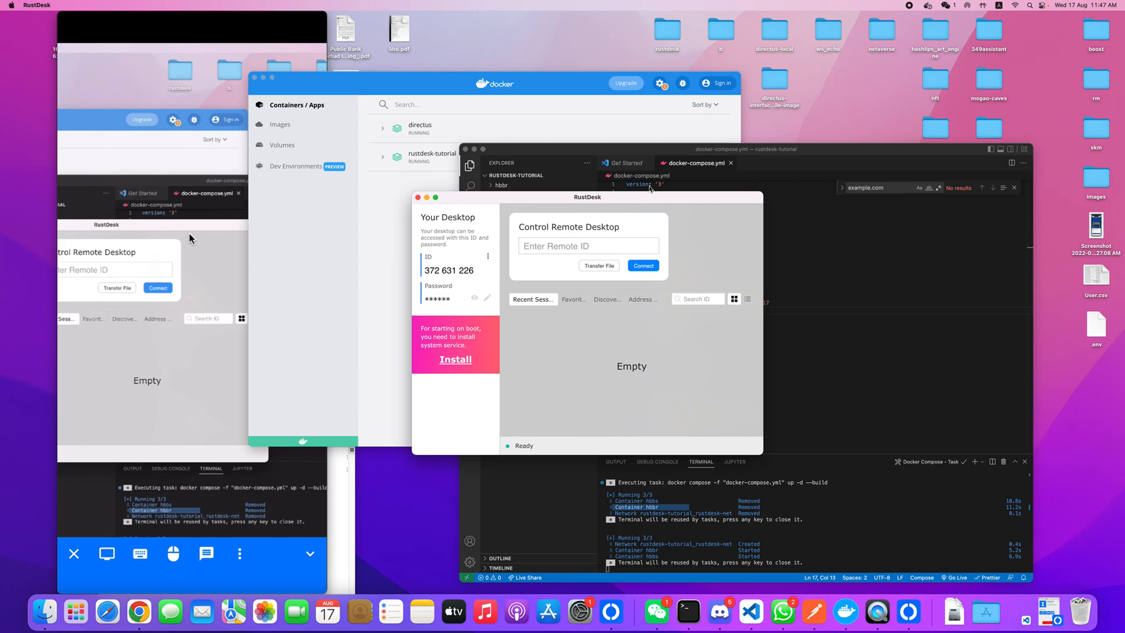
left_click_drag(571, 197, 532, 321)
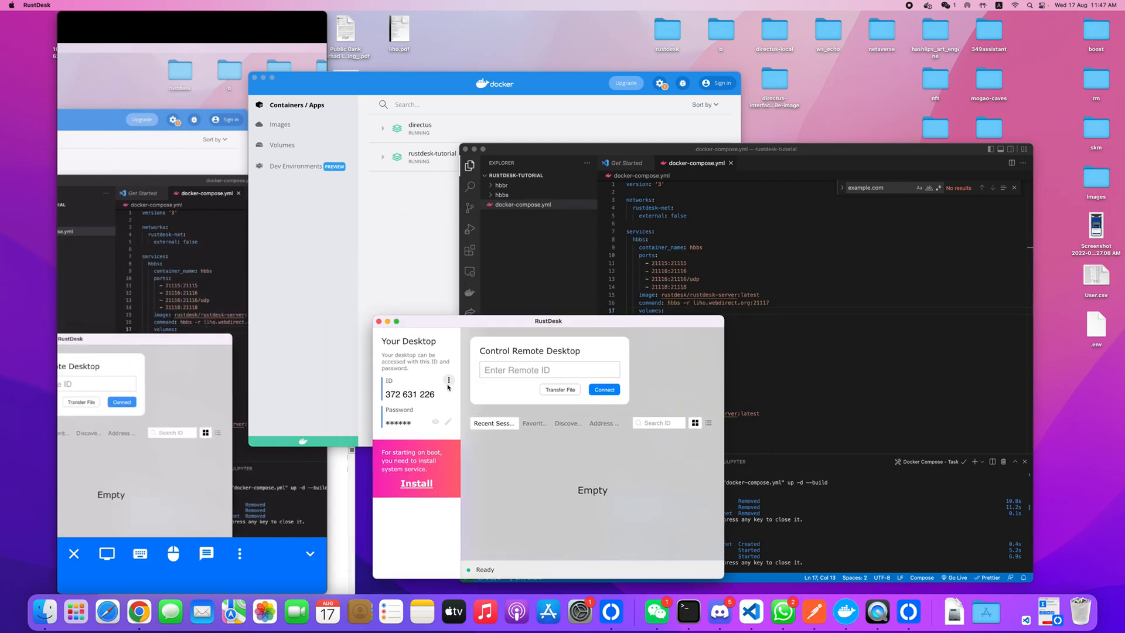
left_click(448, 380)
left_click(505, 472)
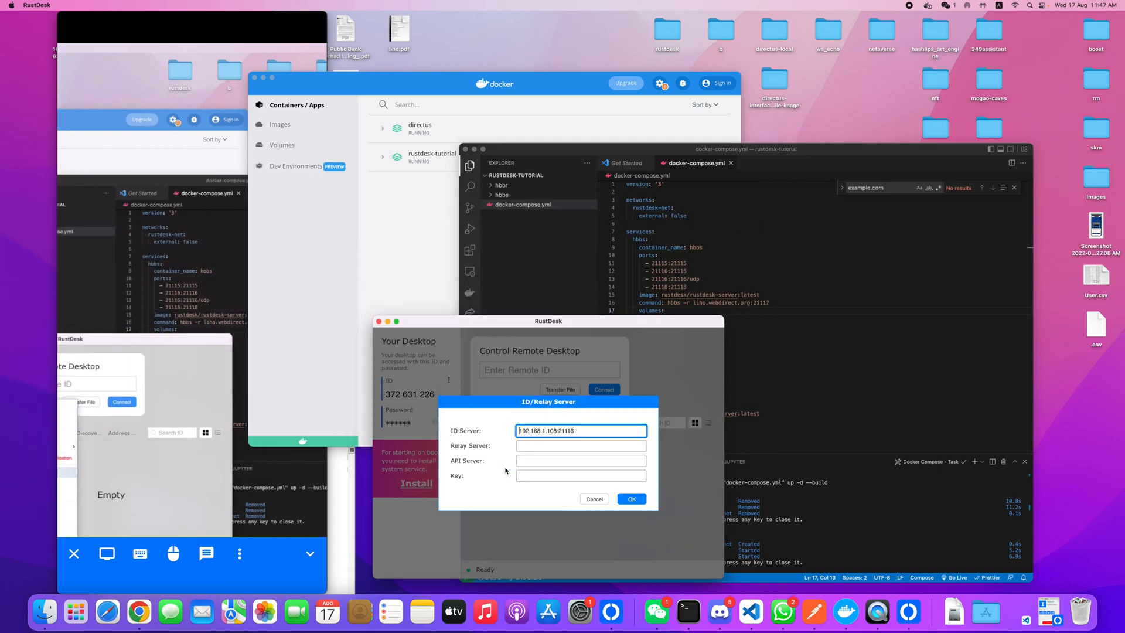
left_click_drag(557, 431, 508, 432)
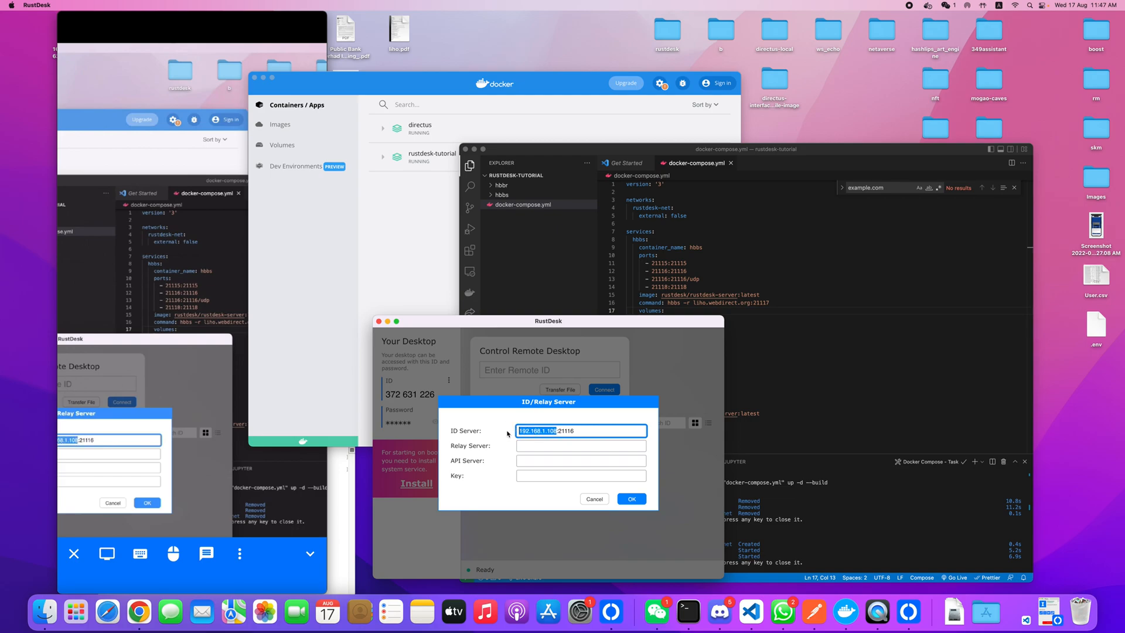
type("liho.w")
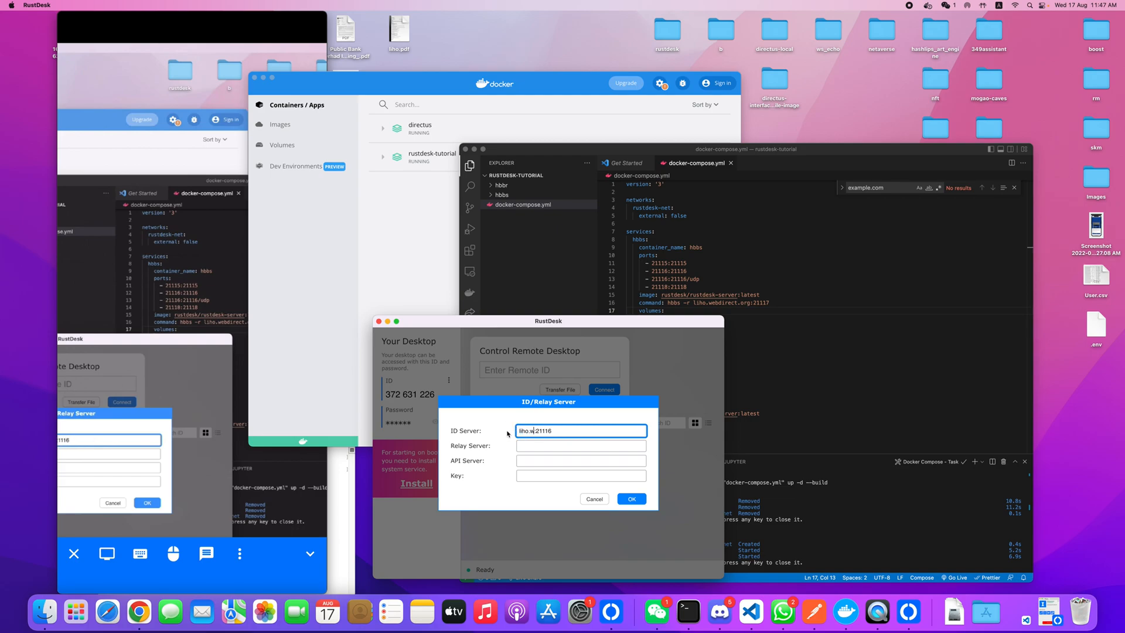
type("ebdir")
type("ect.org")
left_click(632, 498)
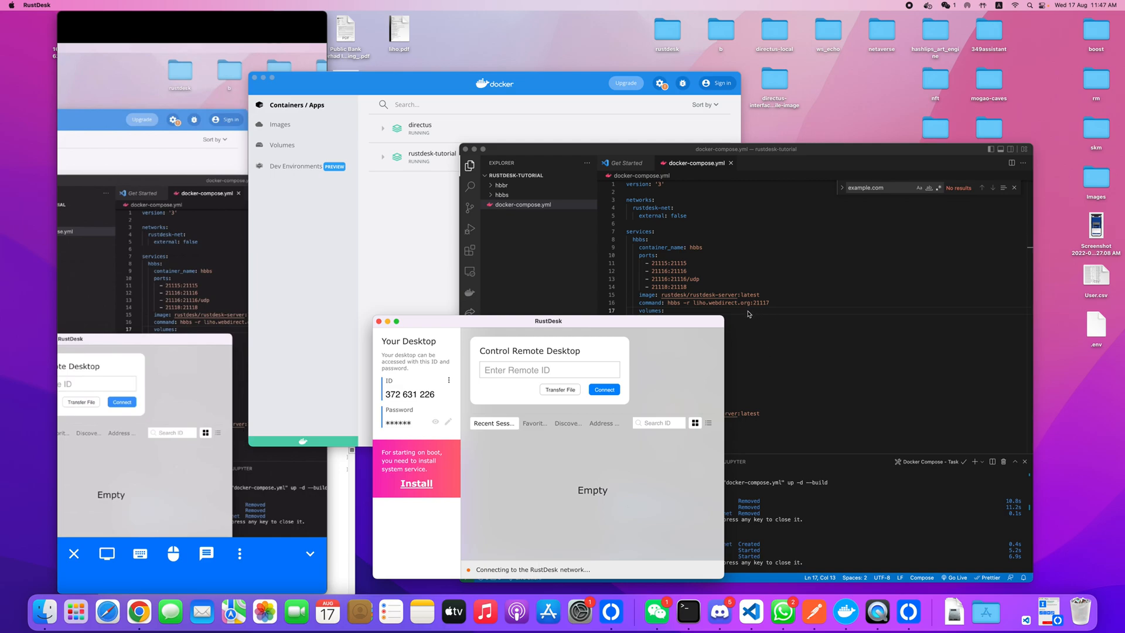
- Check the webredirect hostname on line 16 and run Compose Restart on docker-compose.yml
left_click(731, 305)
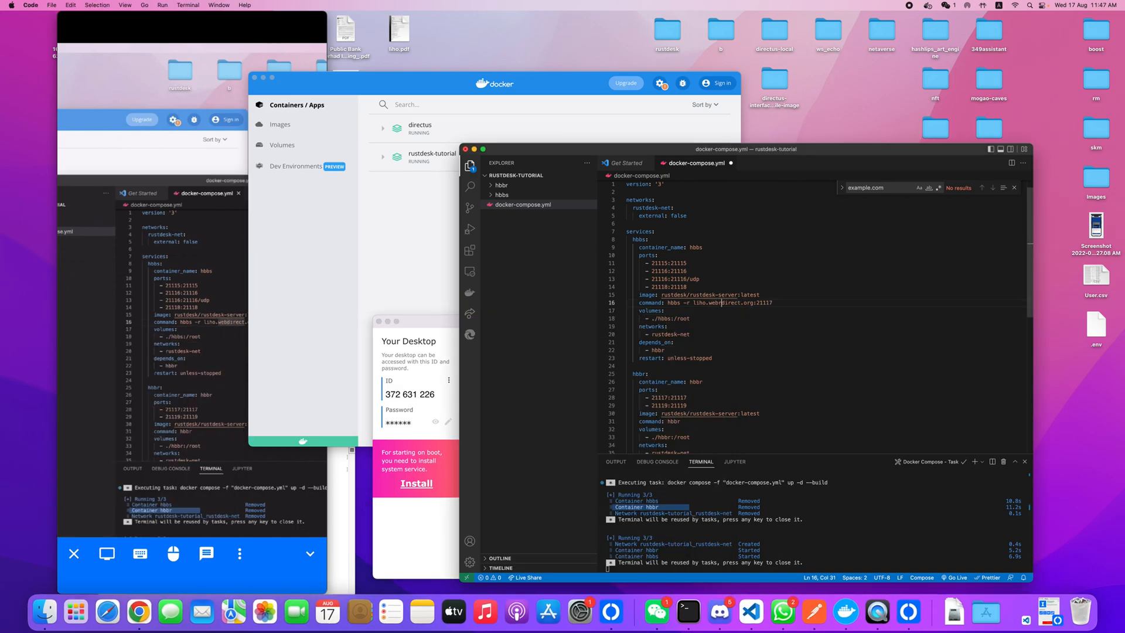
double_click(727, 303)
right_click(561, 206)
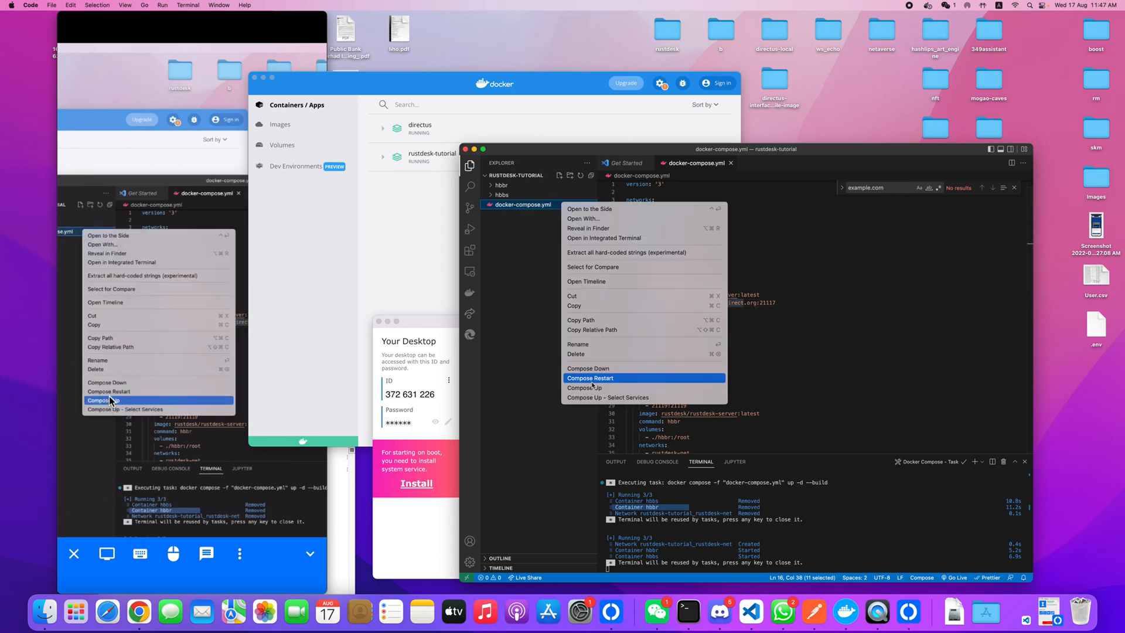
left_click(606, 384)
- Correct the client's ID server from liho.webdirect.org to liho.webredirect.org:21116 and confirm
left_click(447, 515)
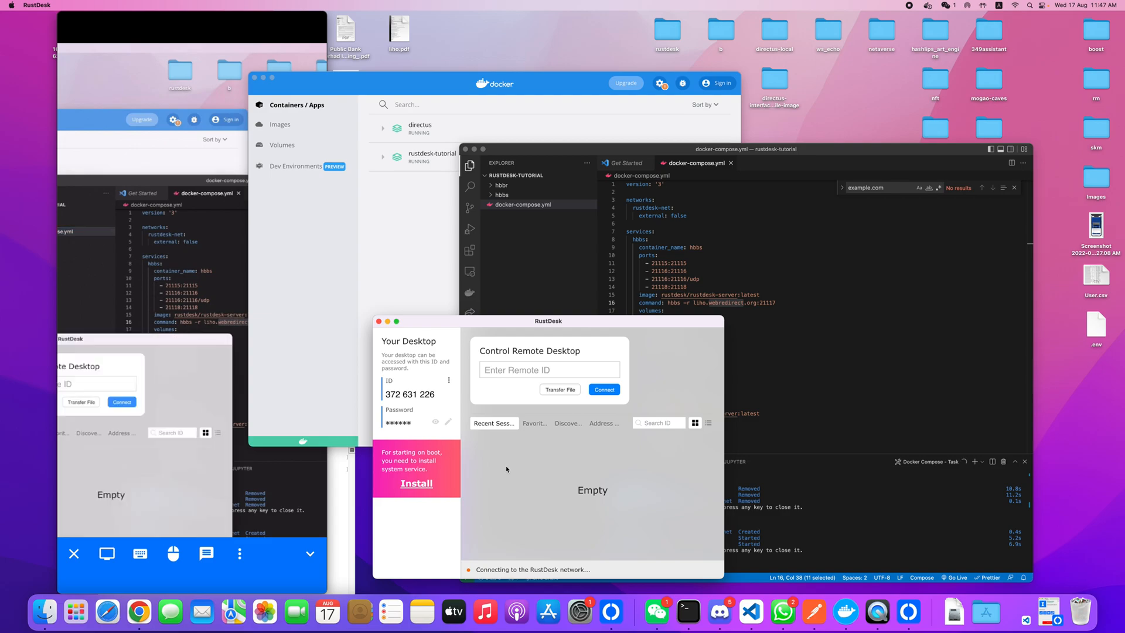
left_click(449, 381)
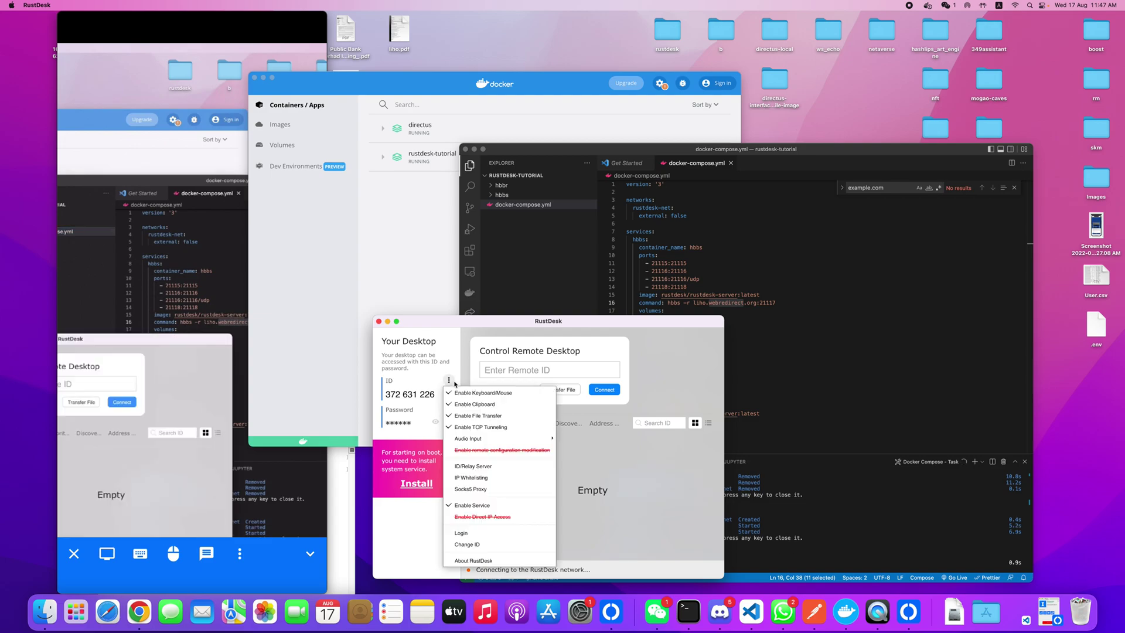
left_click(475, 466)
double_click(545, 431)
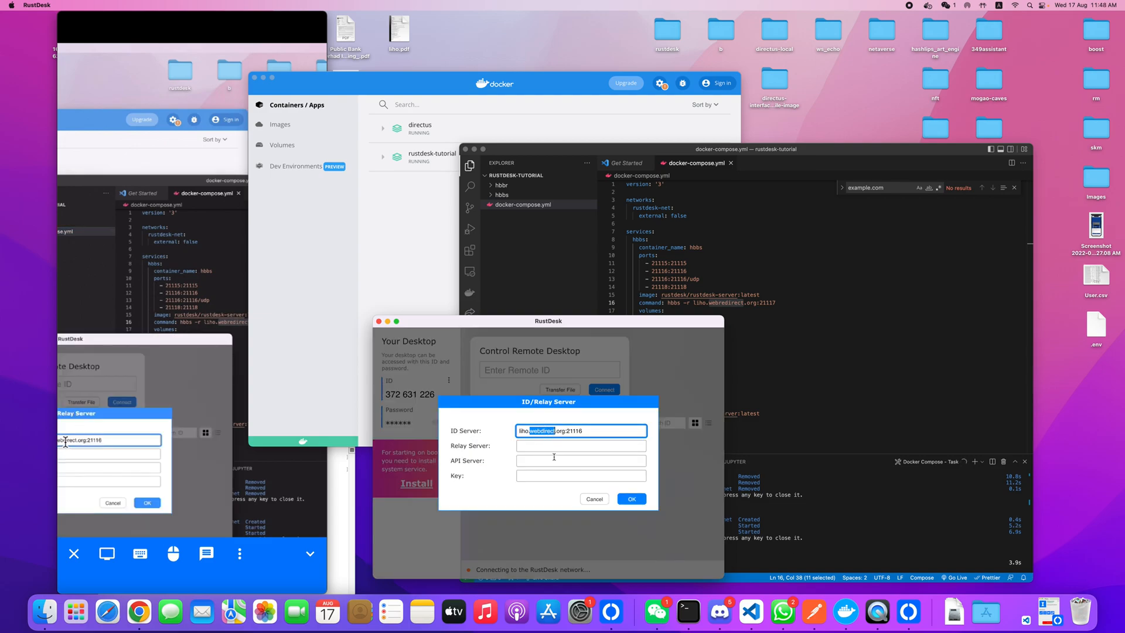
type("webredirect")
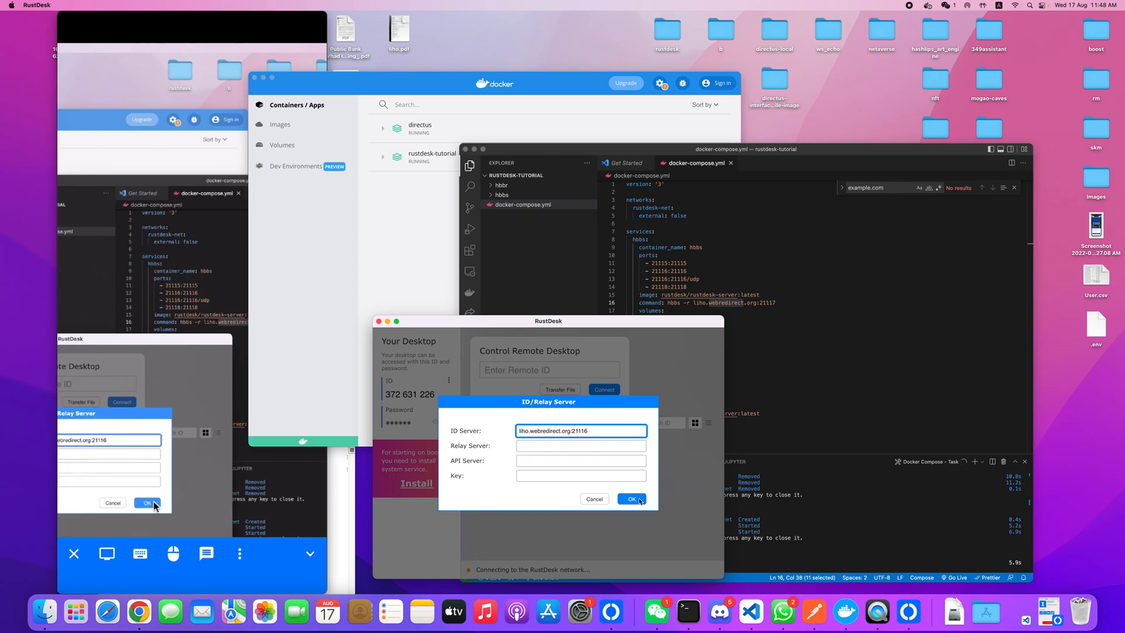
left_click(633, 499)
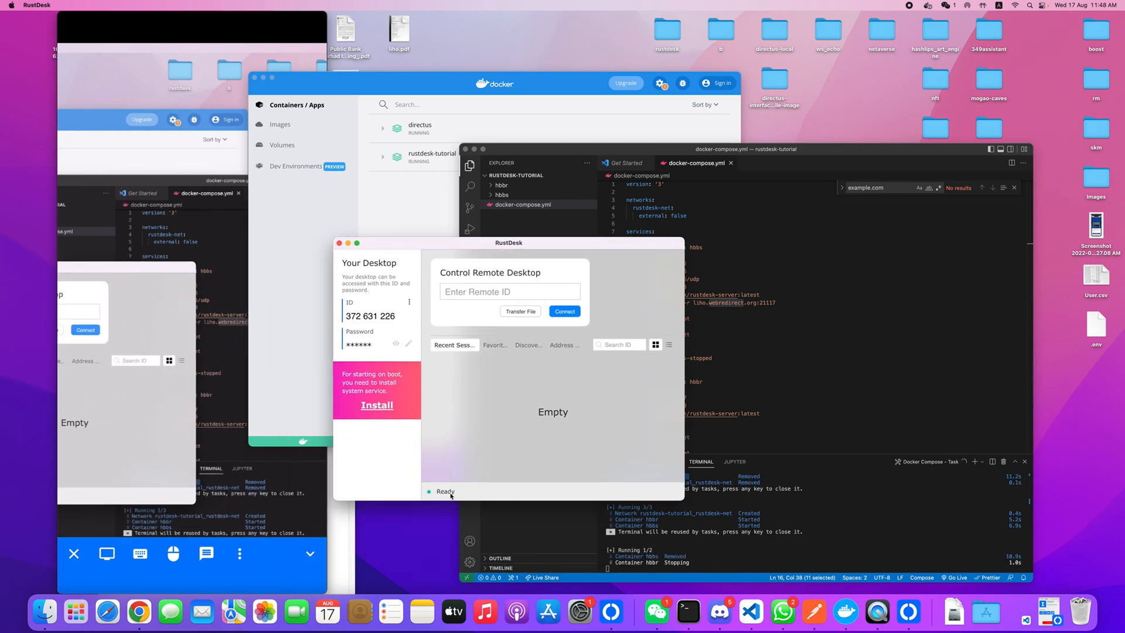
- Move VS Code aside and check RustDesk's ⋮ menu while waiting for the iPhone's connection request
left_click(690, 563)
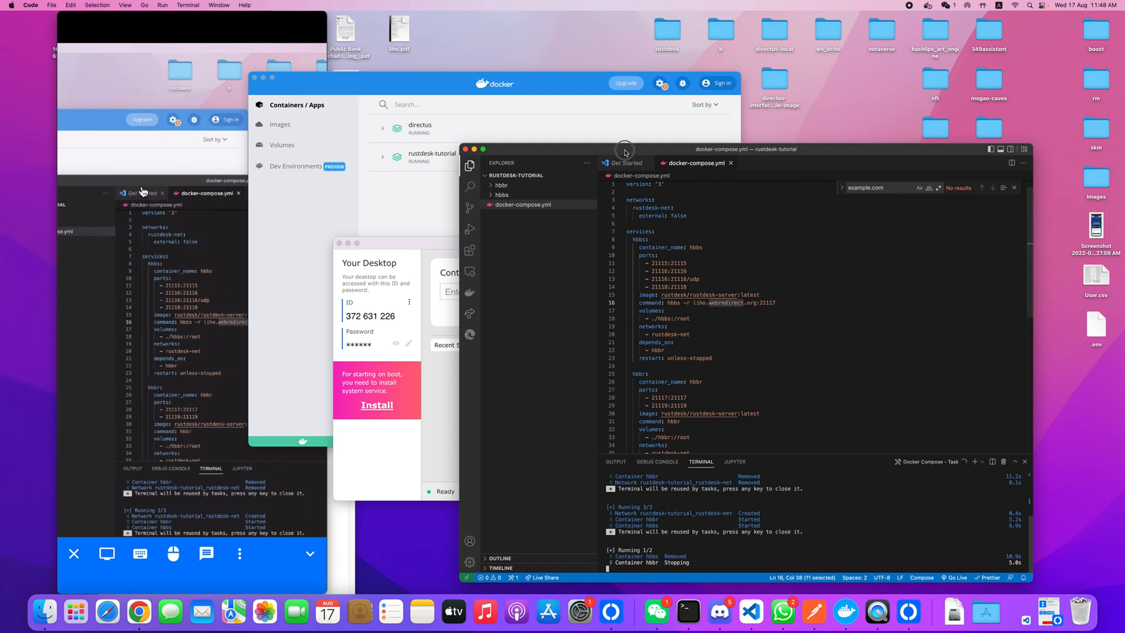
left_click_drag(625, 151, 777, 116)
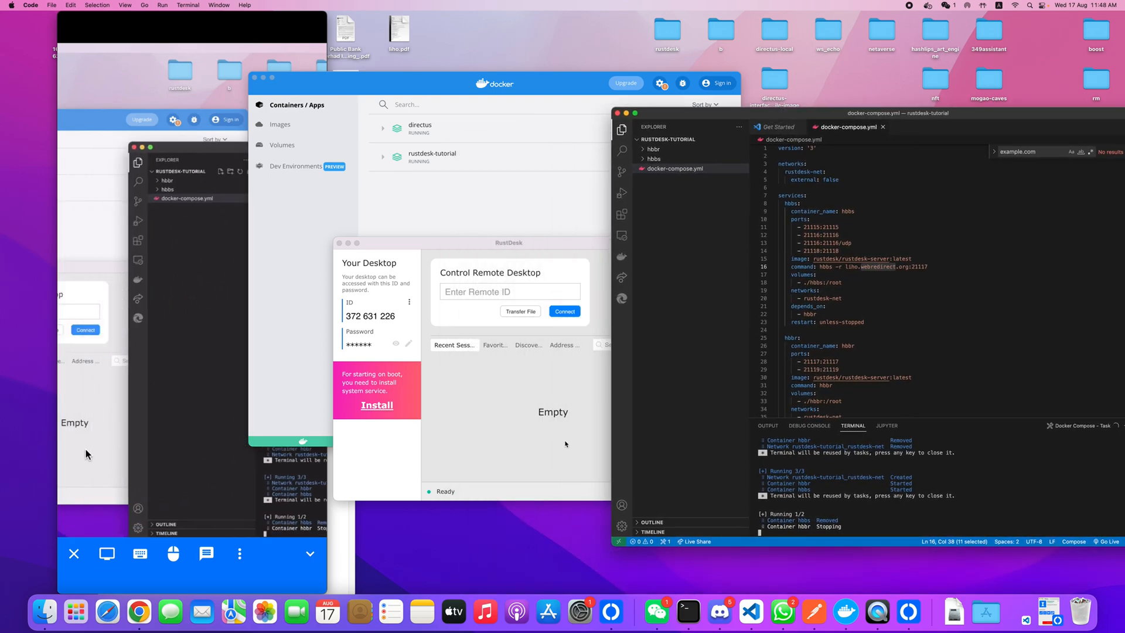
left_click(565, 444)
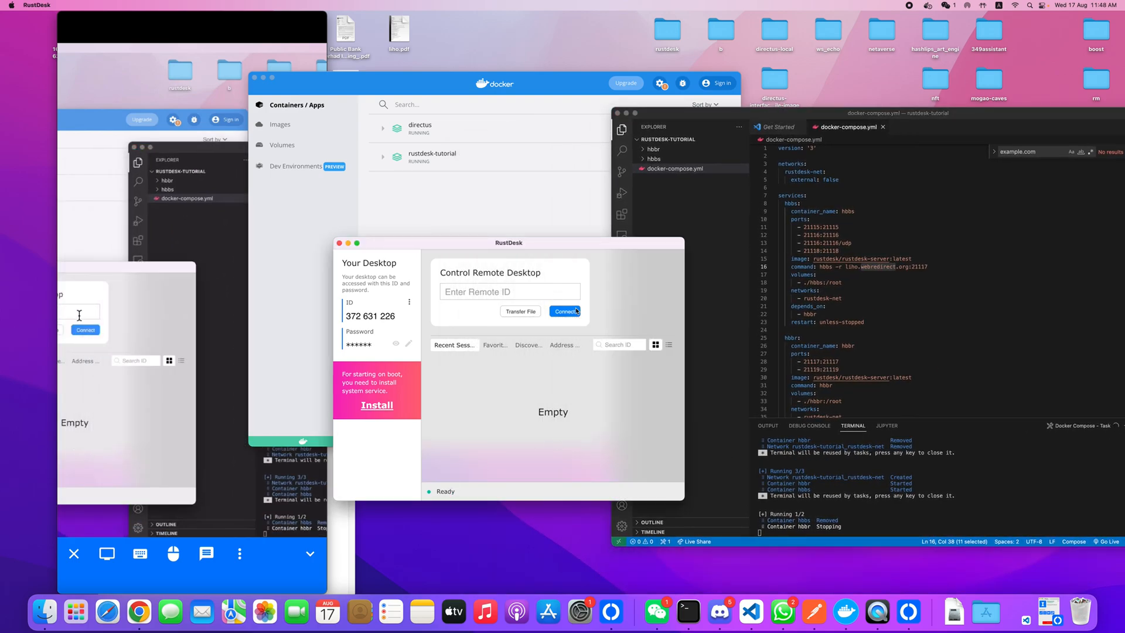
left_click(409, 301)
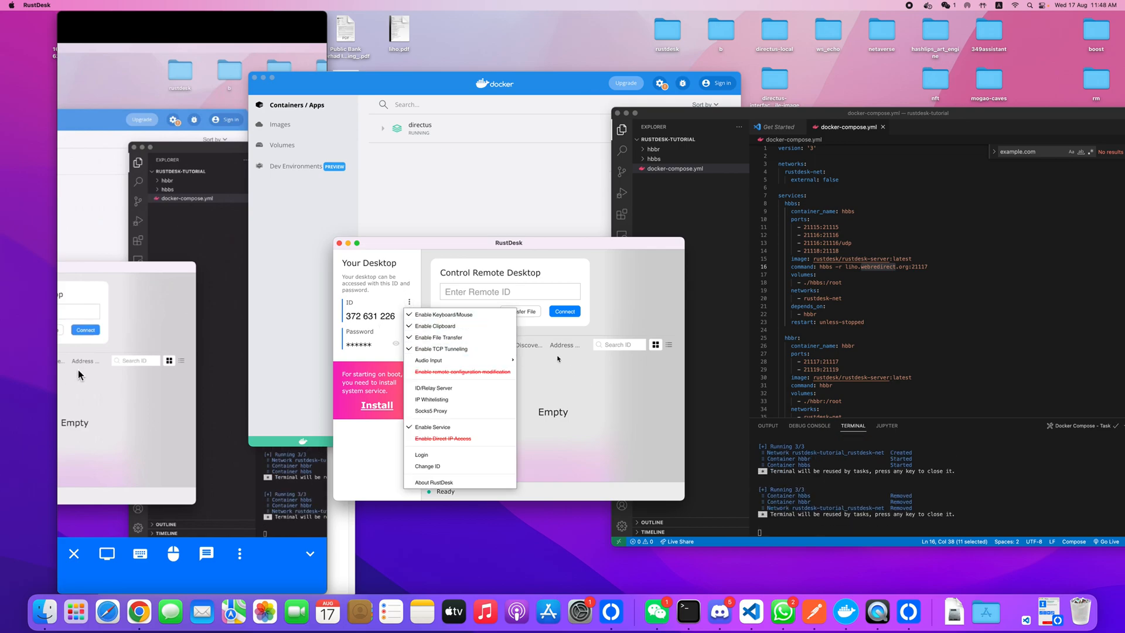
left_click(589, 390)
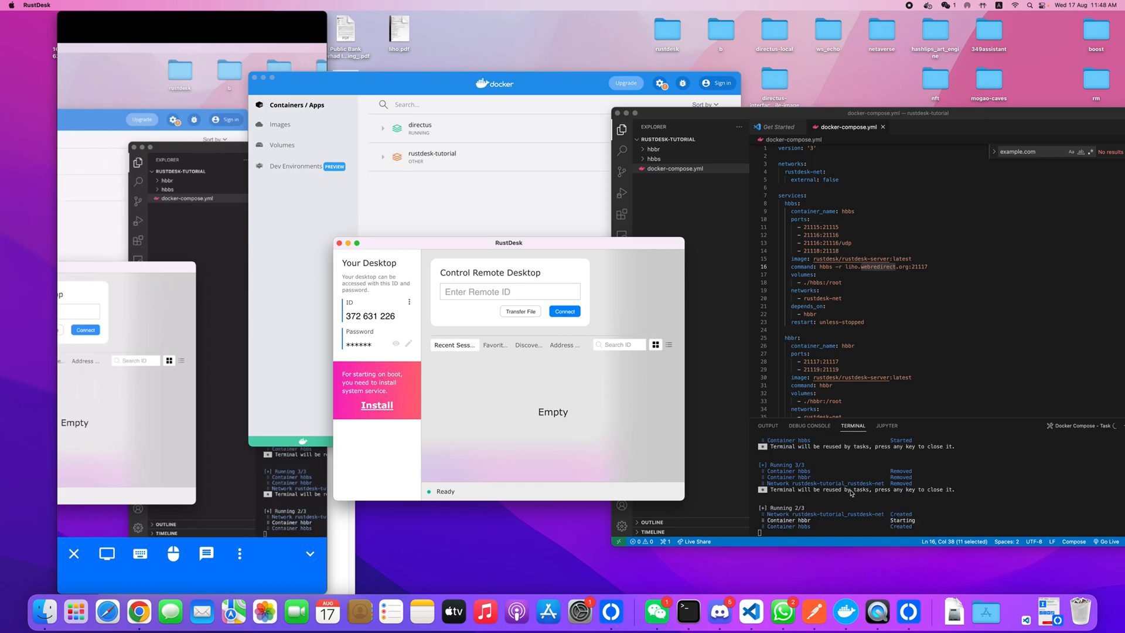
left_click(890, 267)
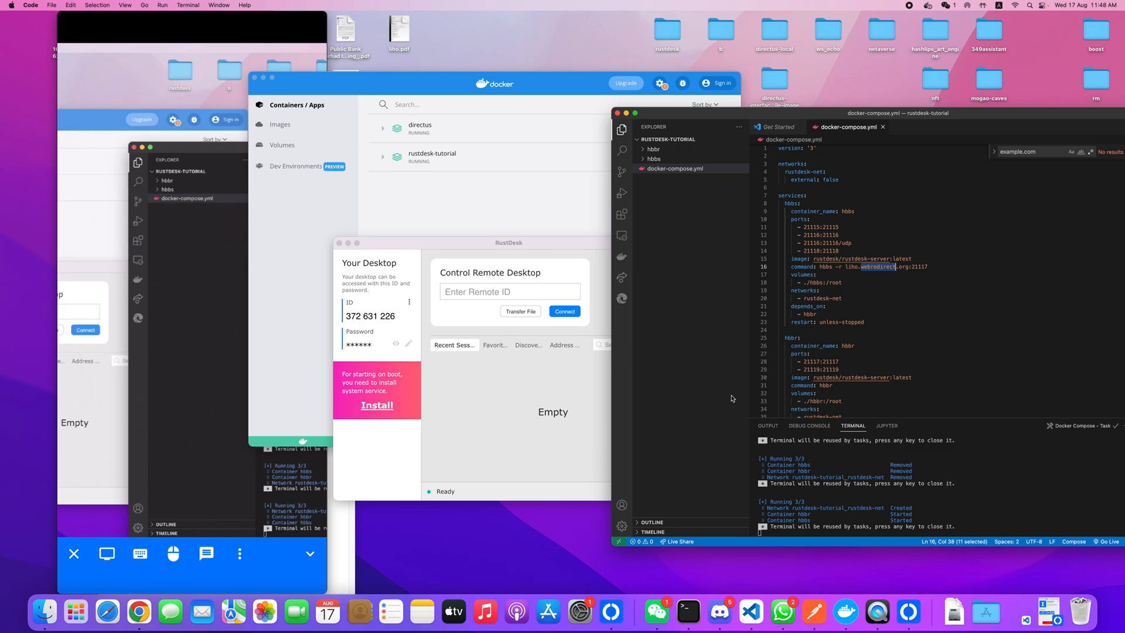
left_click(415, 326)
left_click(408, 304)
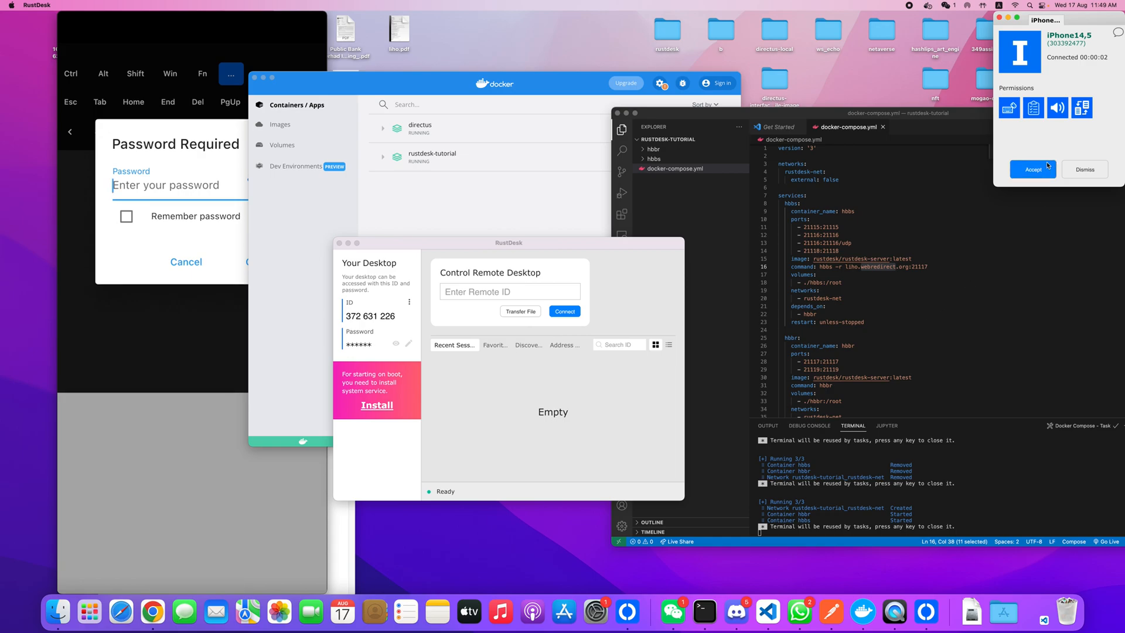
- Accept the incoming iPhone connection request so the phone views the Mac desktop
left_click(1046, 167)
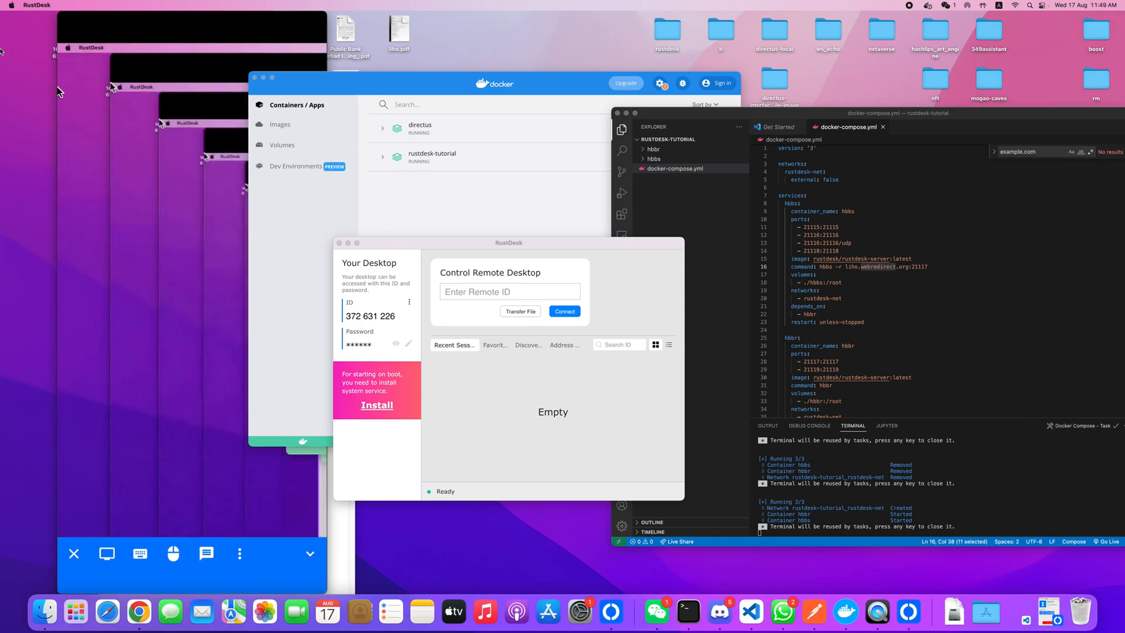